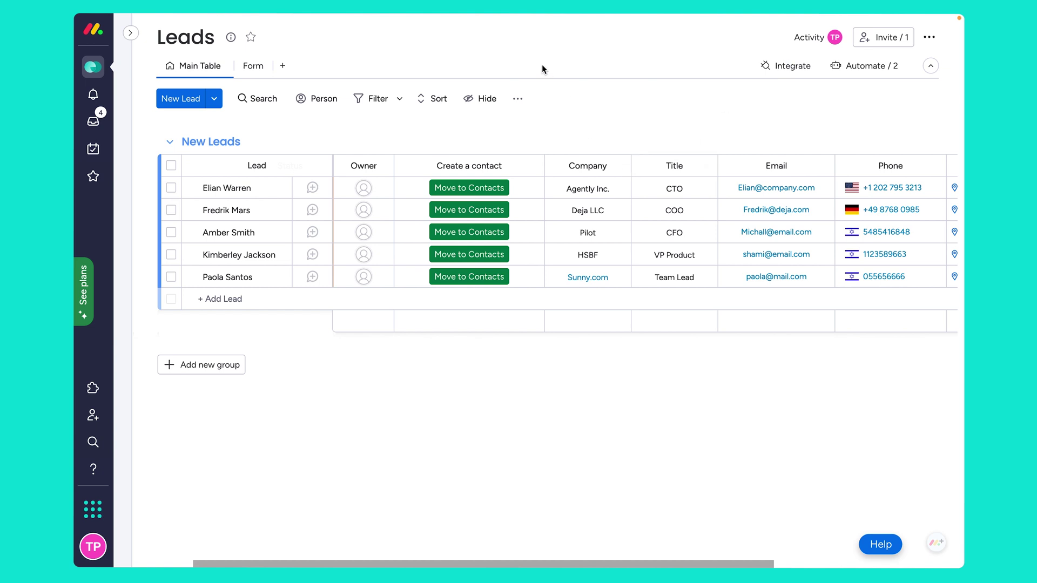
Expand the CRM workspace's board list and view the Leads board's options menu, then close it unchanged.
click(129, 33)
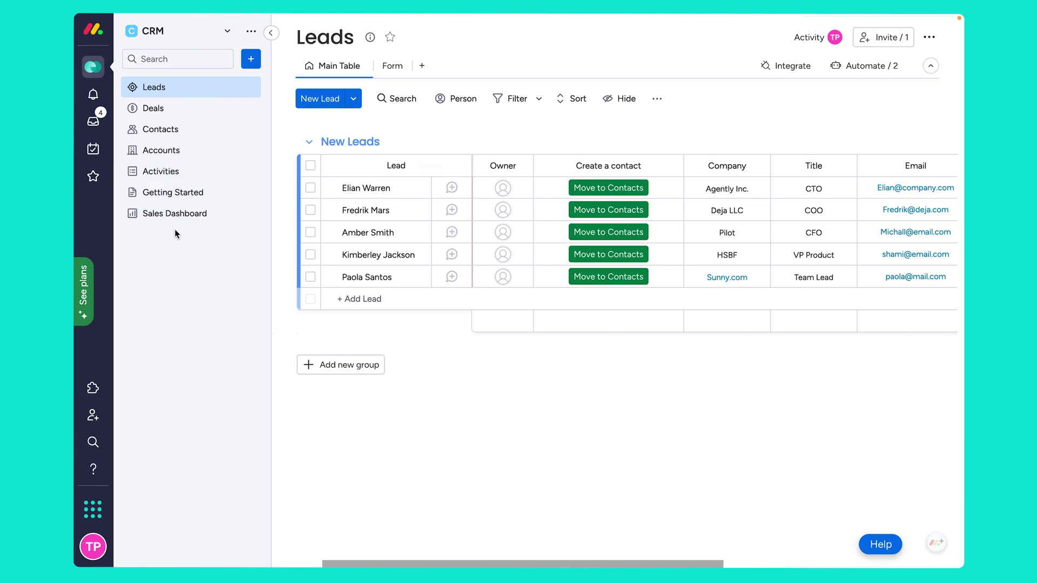
click(250, 87)
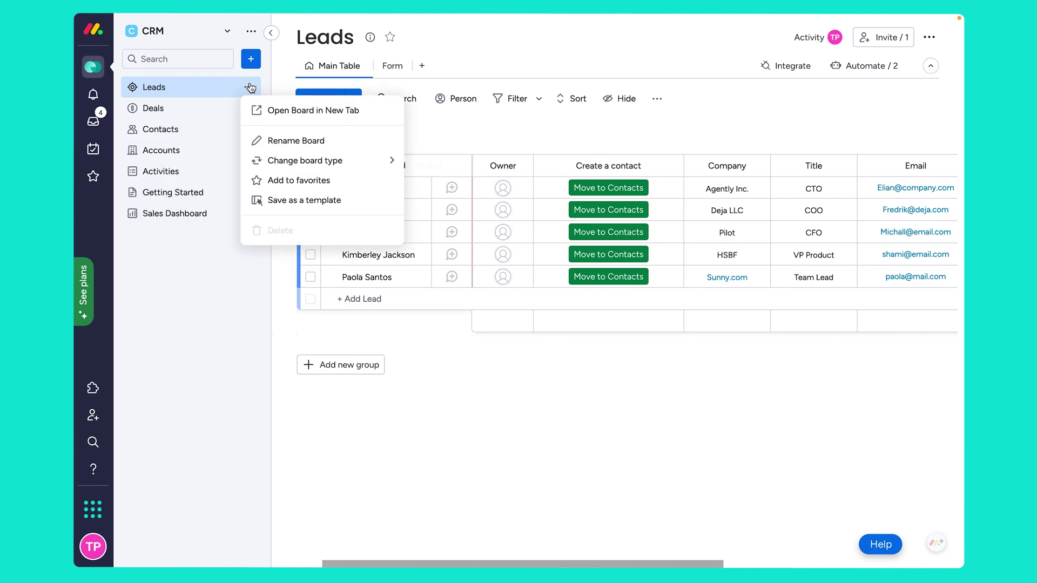
click(460, 139)
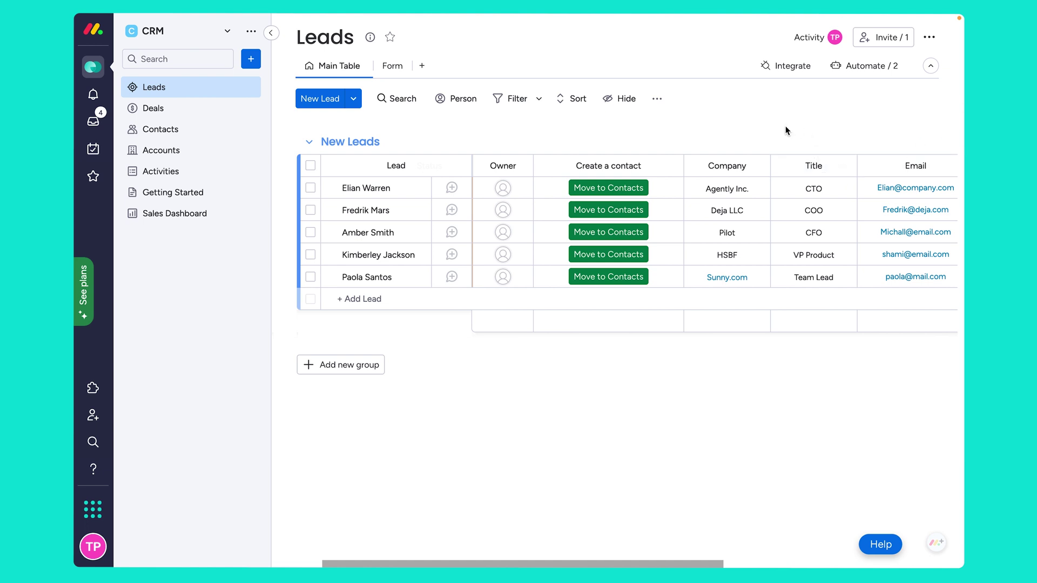
scroll(787, 130, right, 4)
scroll(787, 131, right, 4)
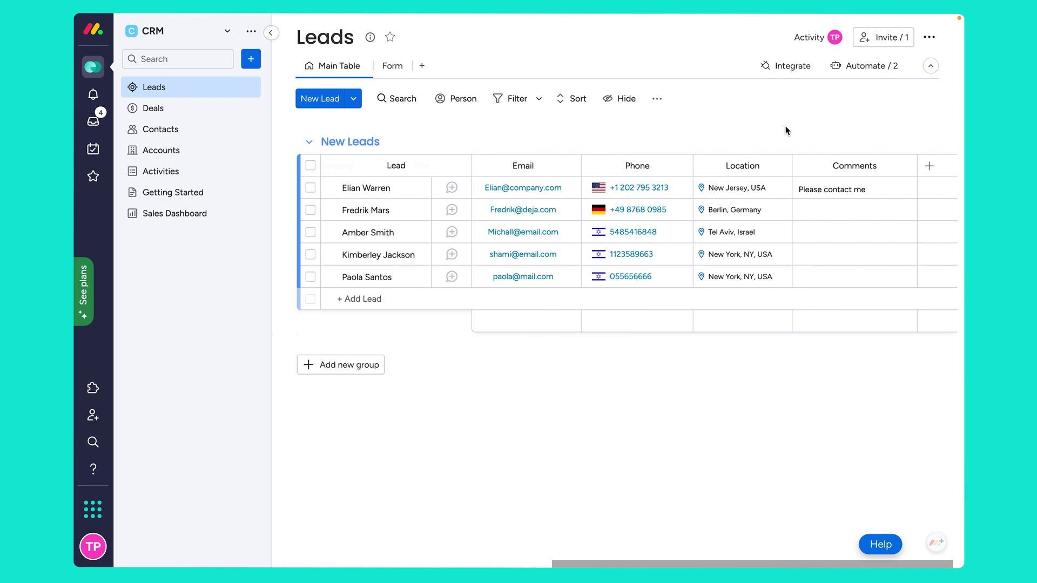
scroll(786, 130, left, 10)
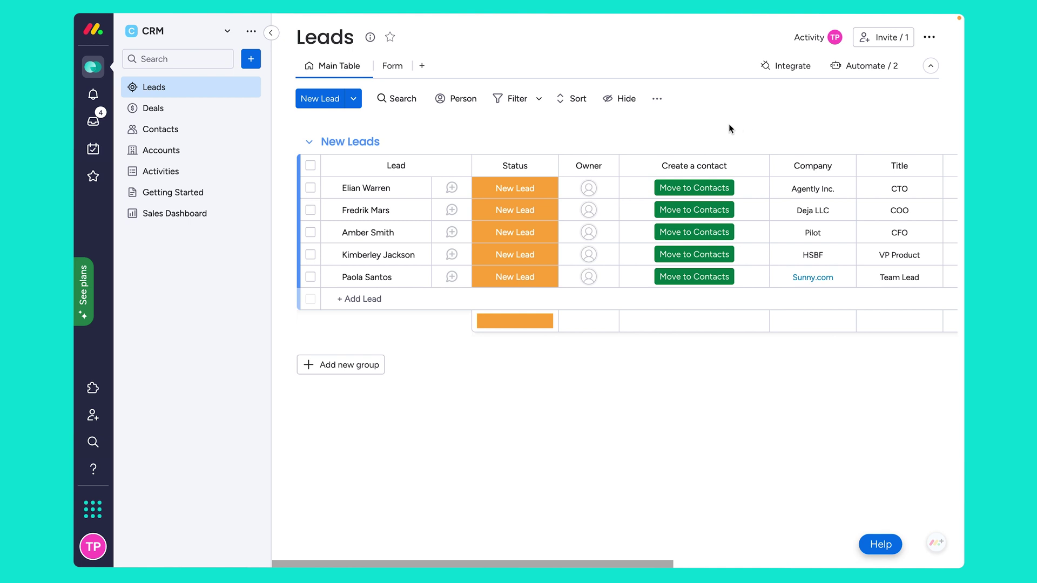
Add a new group on the Leads board named 'Leads in Progress'.
click(365, 368)
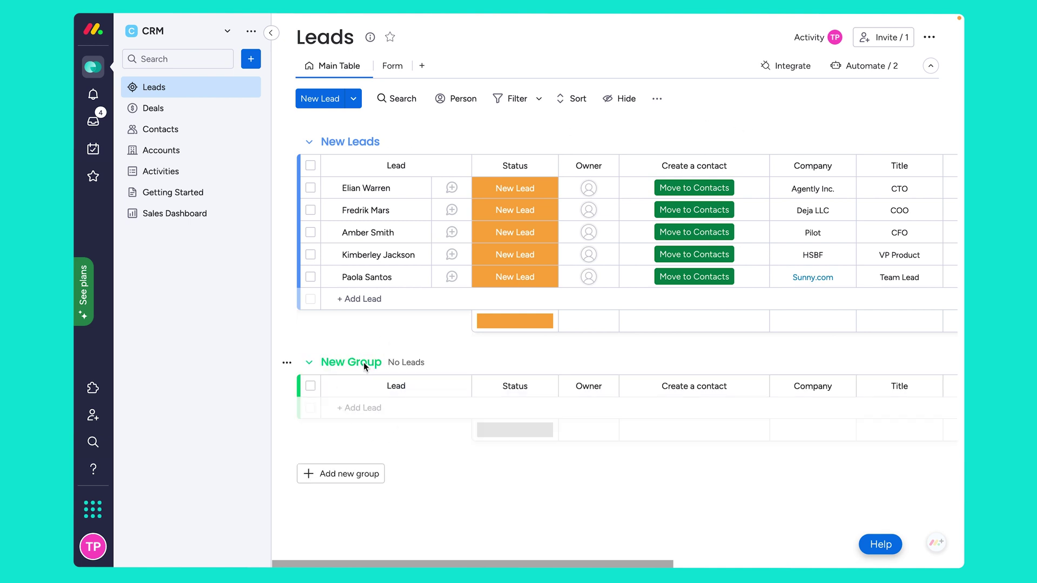
click(391, 361)
key(ctrl+a)
key(BackSpace)
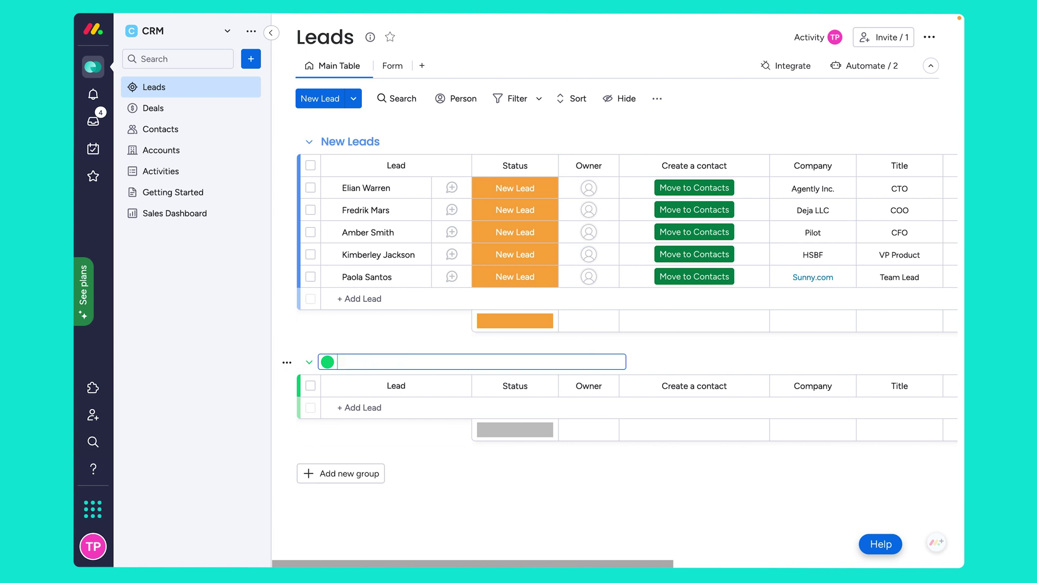
text(Leads in Progress)
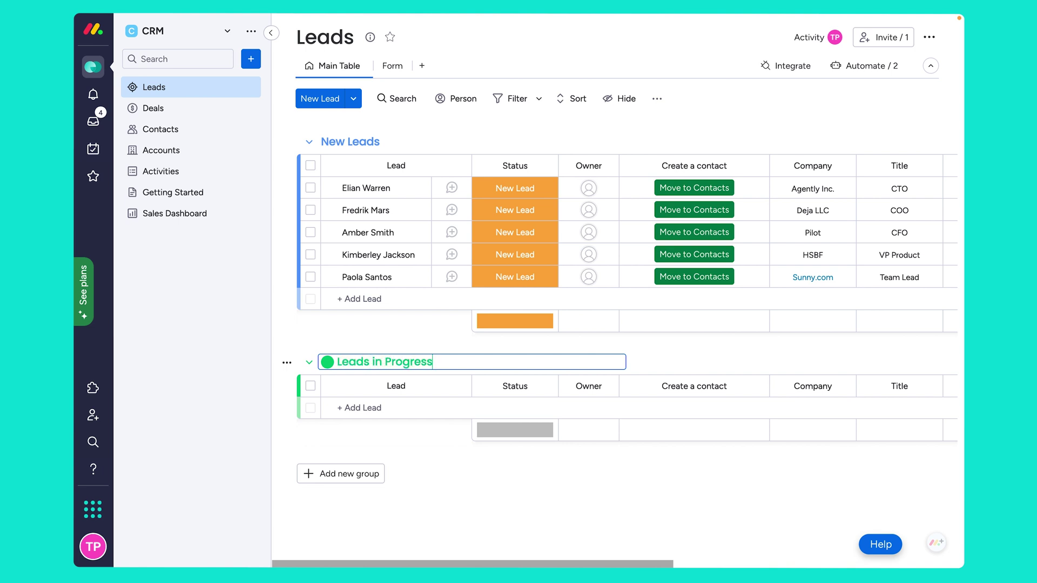
key(Return)
Add a second group below it named 'Unqualified Leads'.
click(336, 474)
click(348, 469)
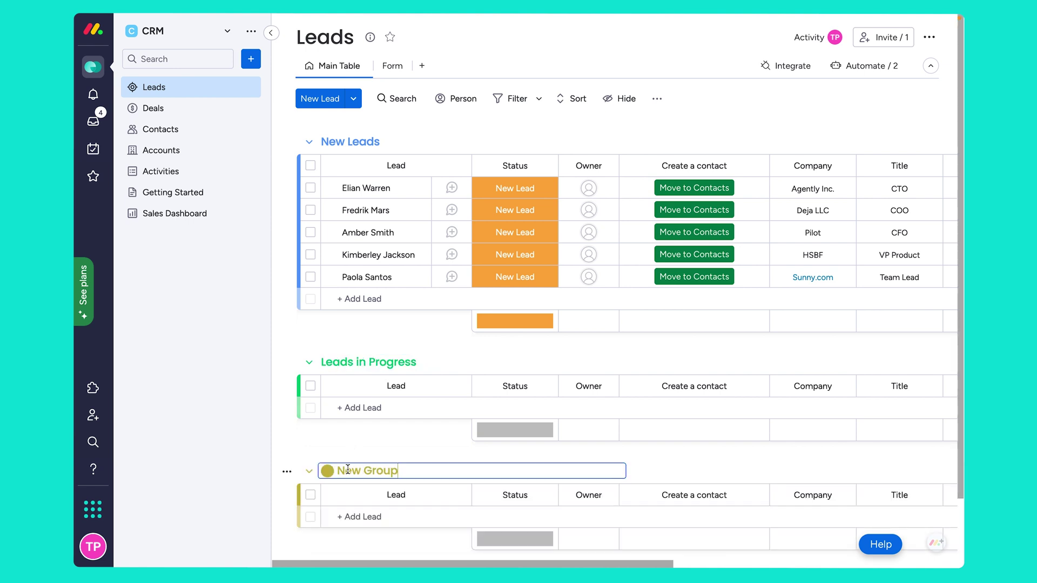
key(BackSpace)
text(Unqualified Leads)
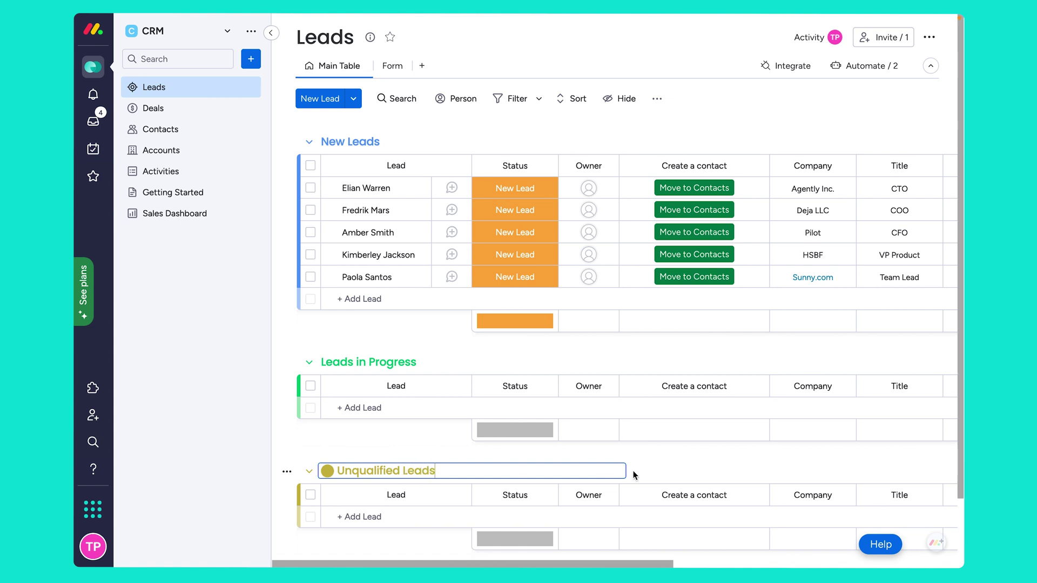
click(728, 466)
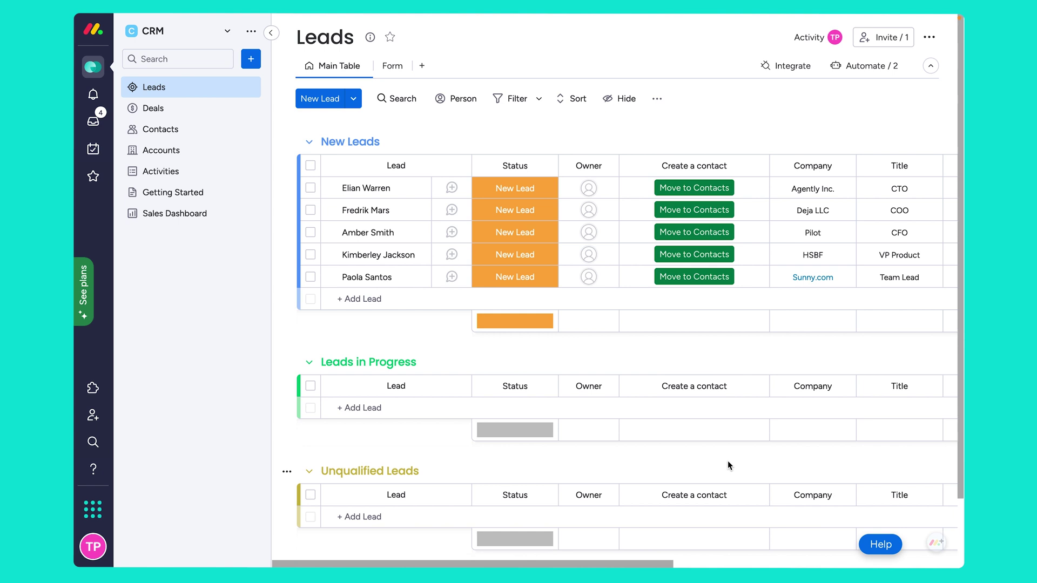
Start a new board automation triggered when a status changes to a specific value.
click(870, 66)
click(847, 101)
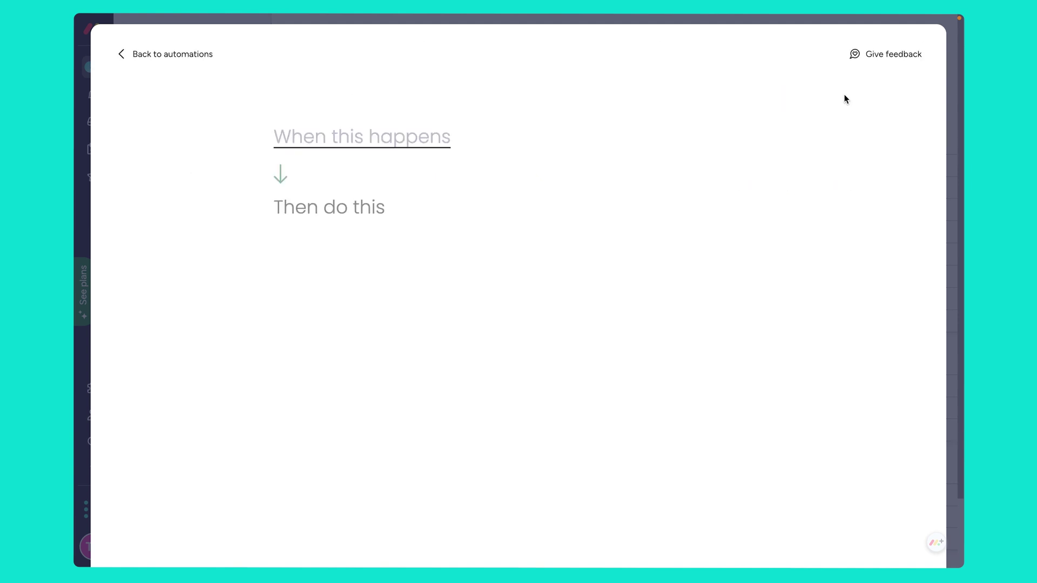
click(403, 141)
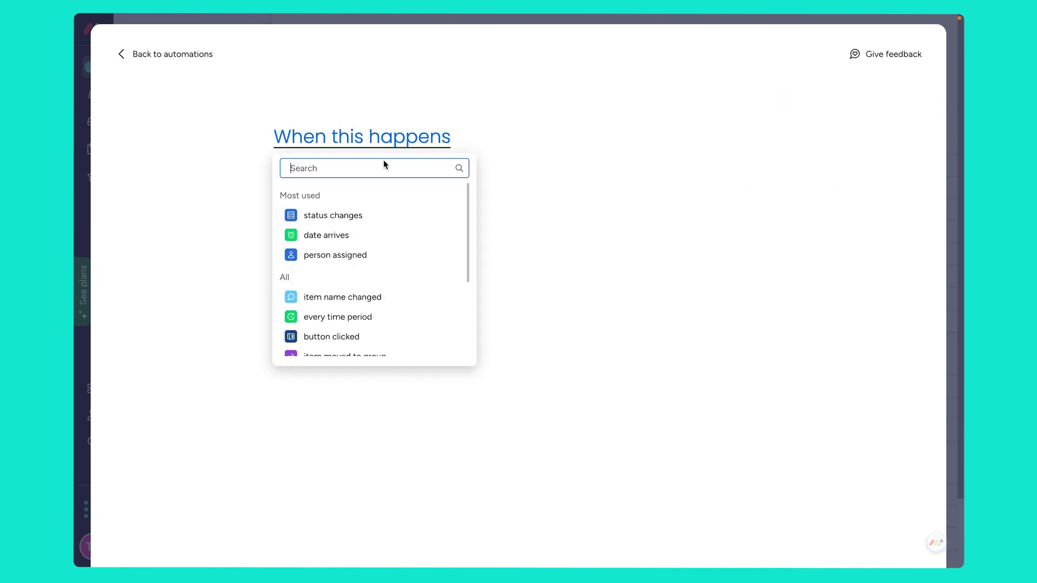
click(355, 216)
click(496, 238)
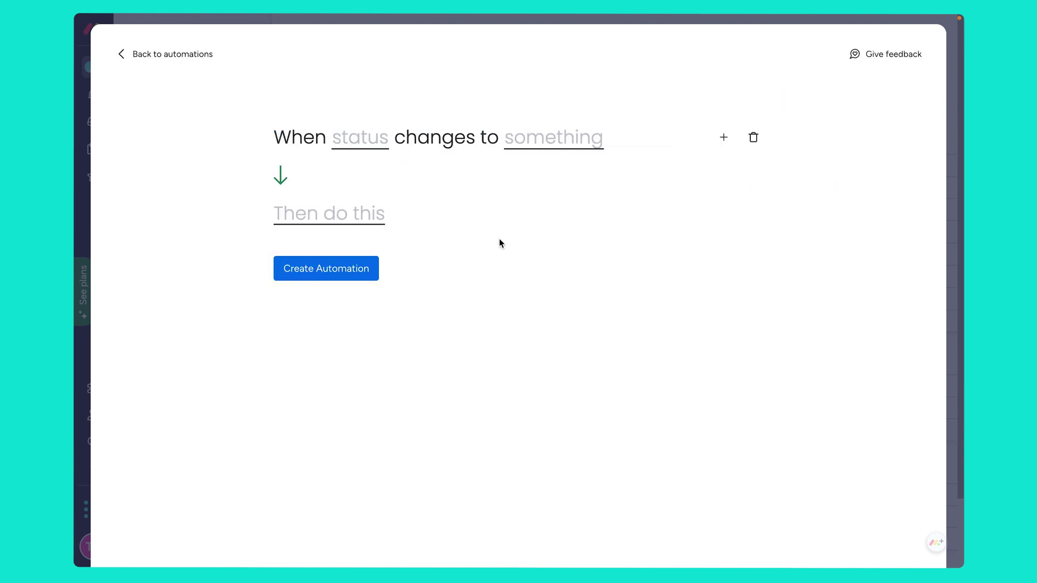
Set the trigger to Status changing to Contacted, moving the item to Leads in Progress, and create it.
click(323, 218)
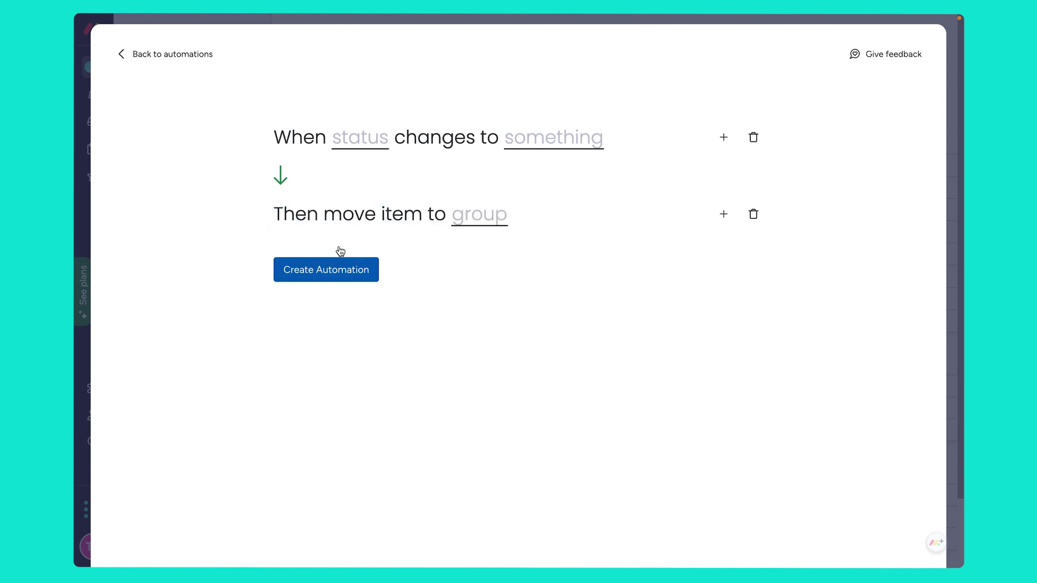
click(358, 139)
click(371, 189)
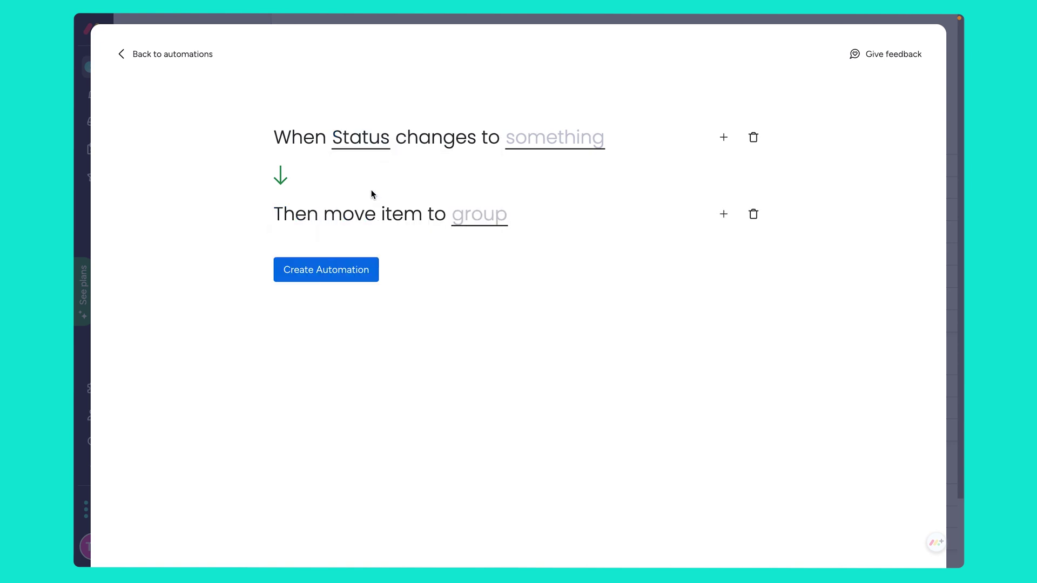
click(530, 142)
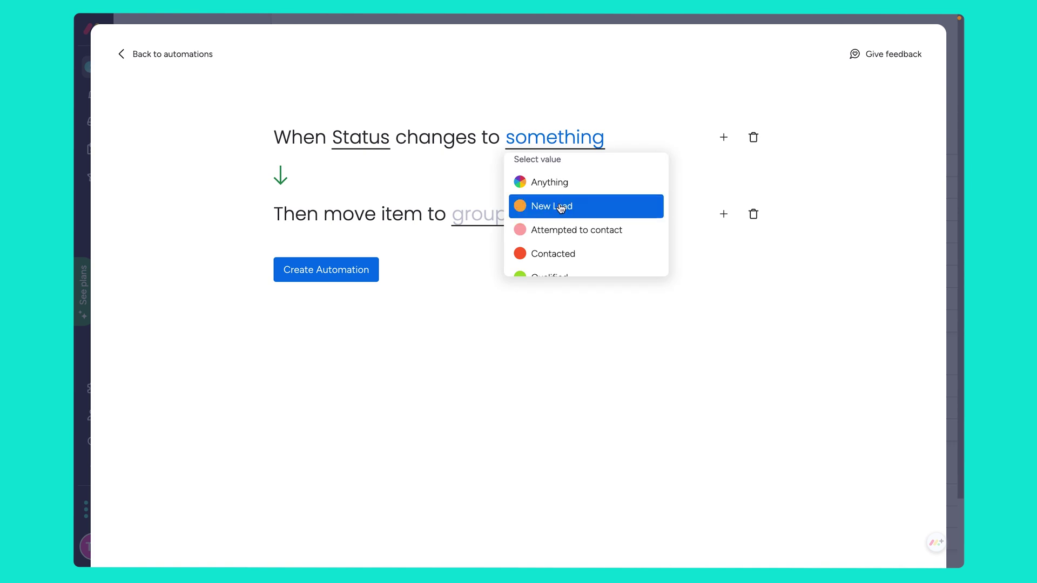
click(557, 251)
click(493, 214)
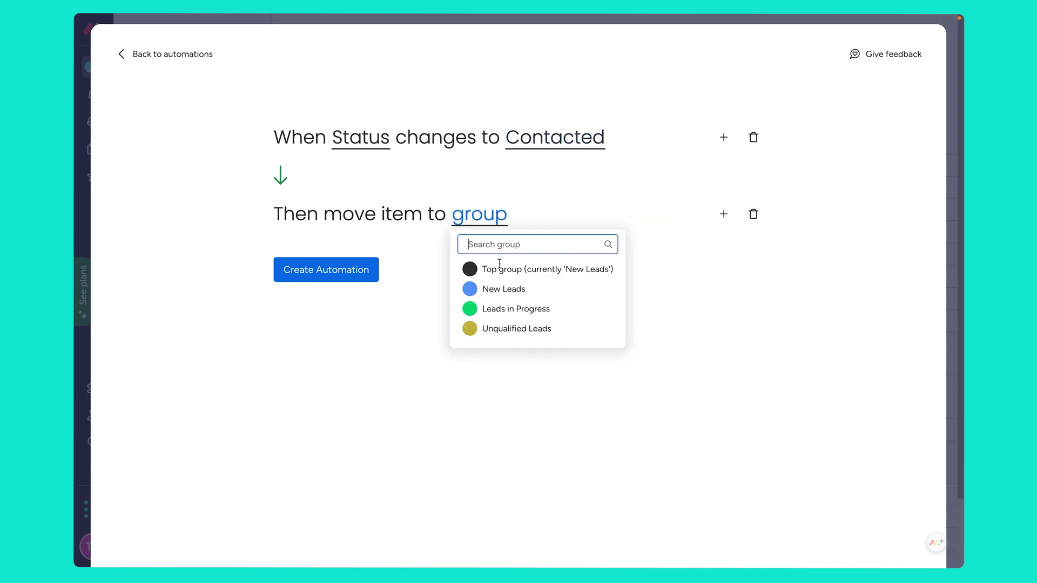
click(524, 309)
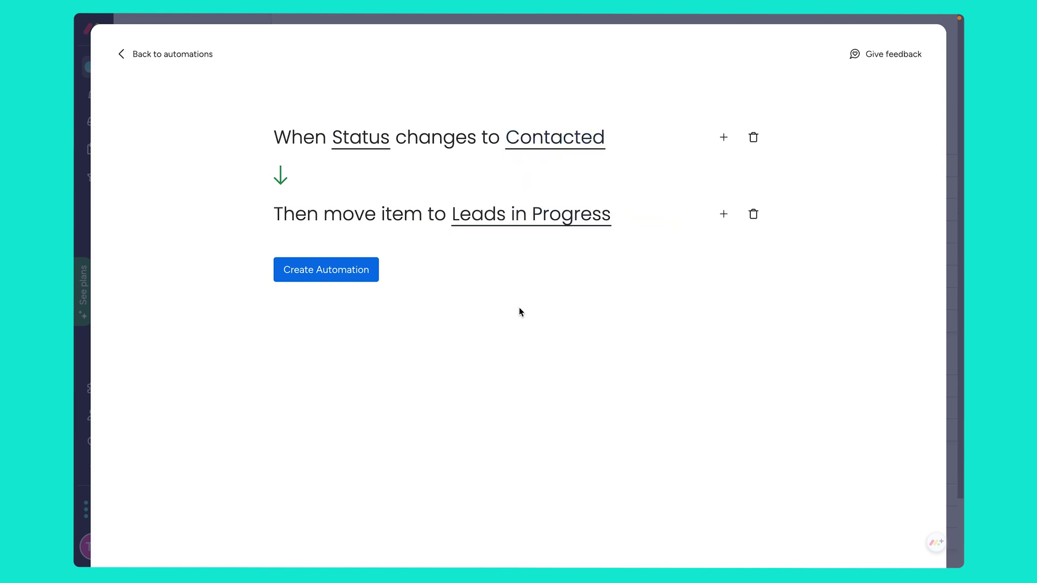
click(331, 274)
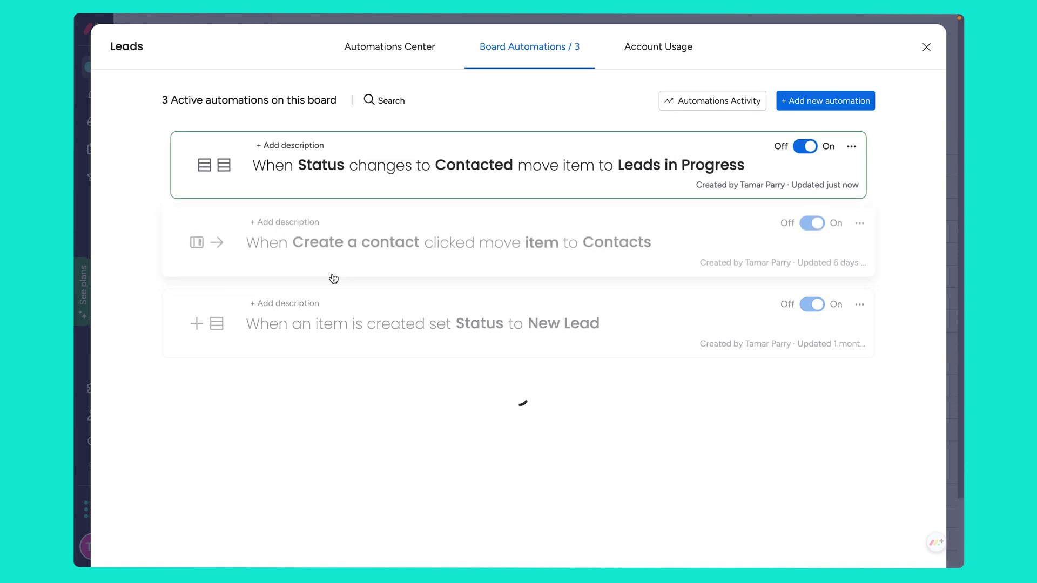
Start another automation triggered when Status changes to Unqualified.
click(822, 101)
click(352, 138)
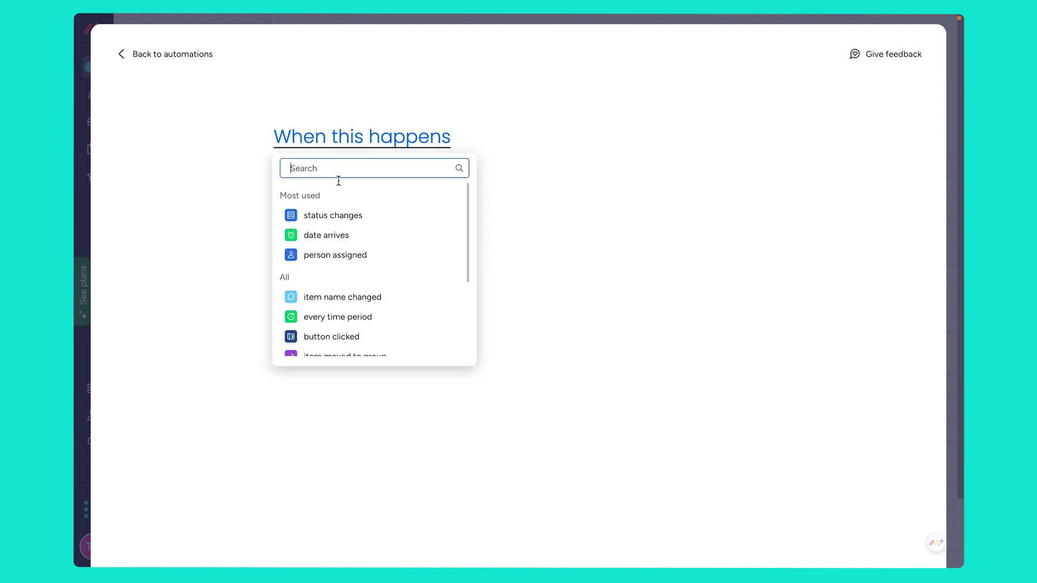
click(334, 214)
click(517, 225)
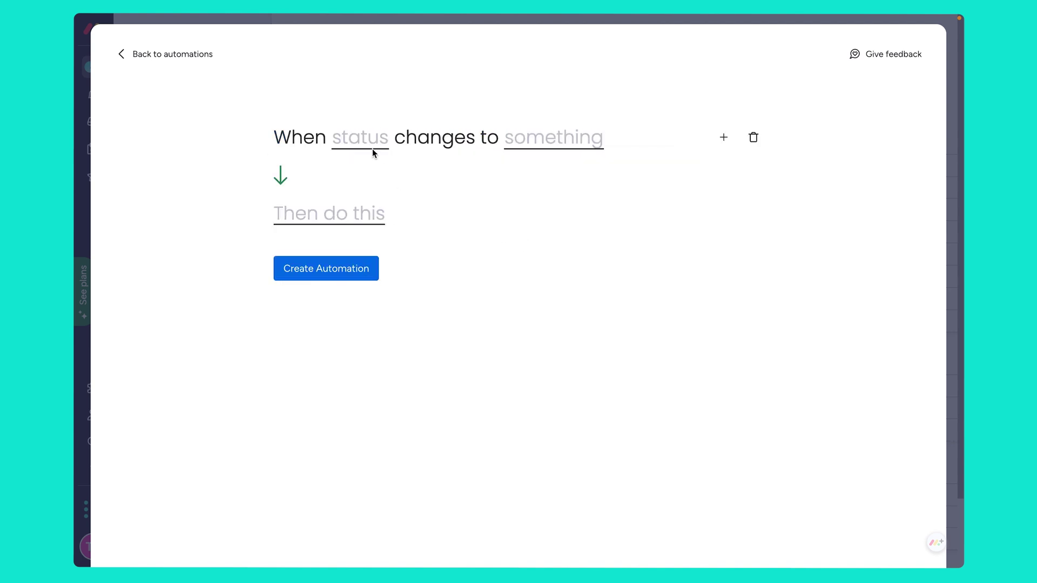
click(361, 142)
click(363, 189)
click(550, 141)
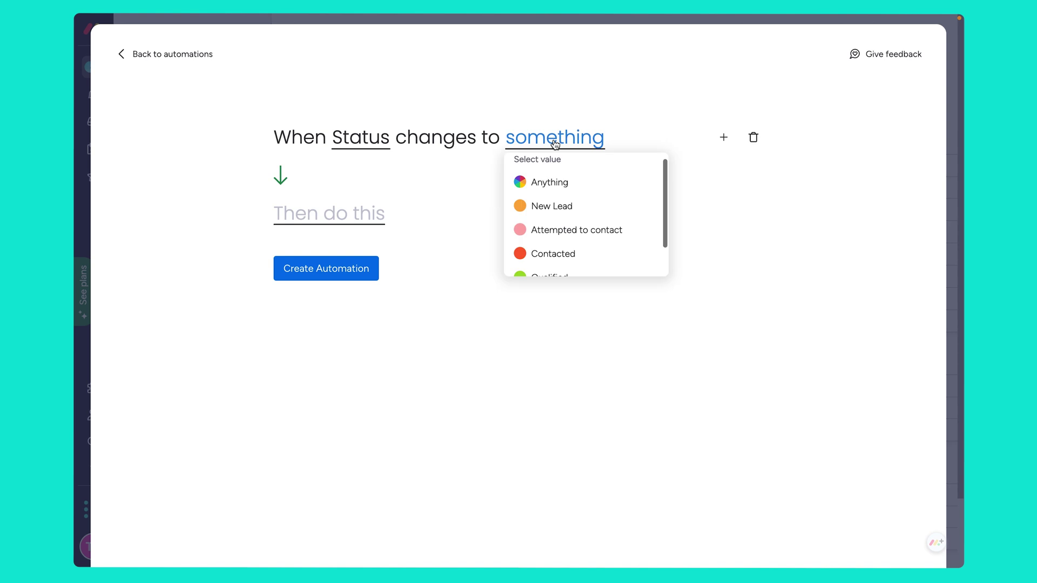
scroll(577, 211, down, 2)
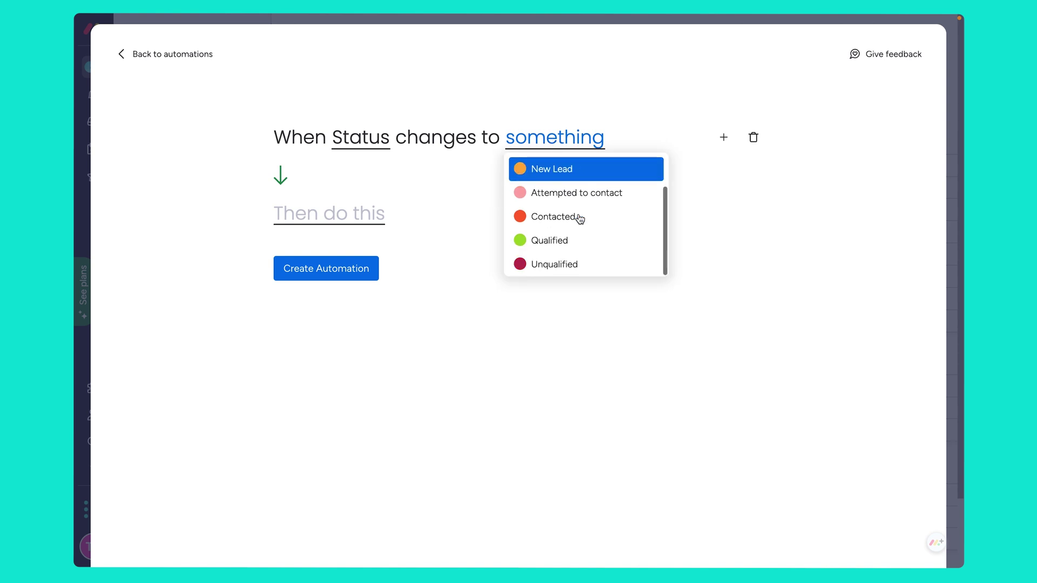
click(568, 267)
Set its action to move the item to the Unqualified Leads group and create it.
click(324, 215)
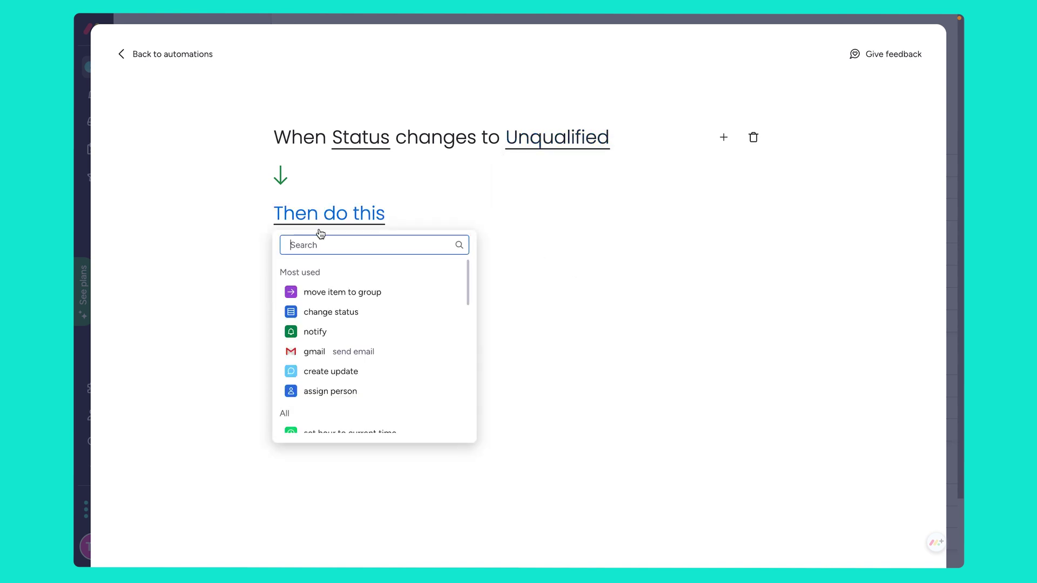
click(346, 292)
click(478, 232)
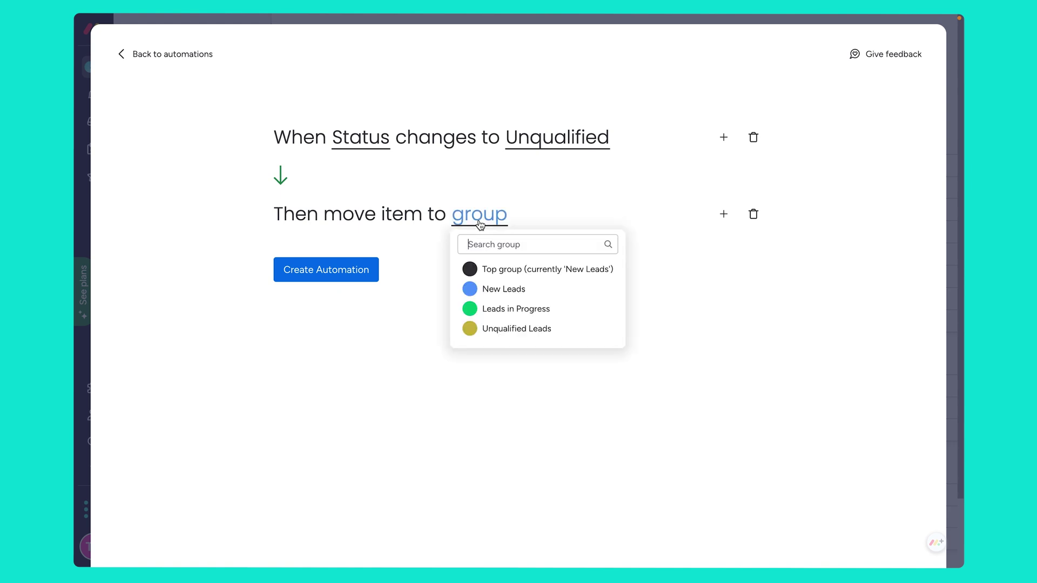
click(528, 330)
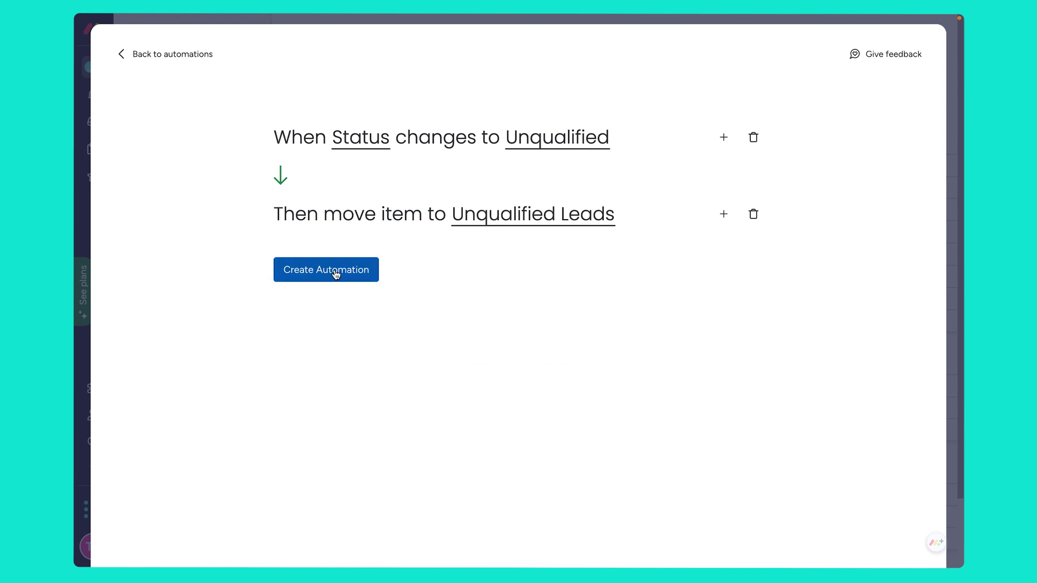
click(333, 271)
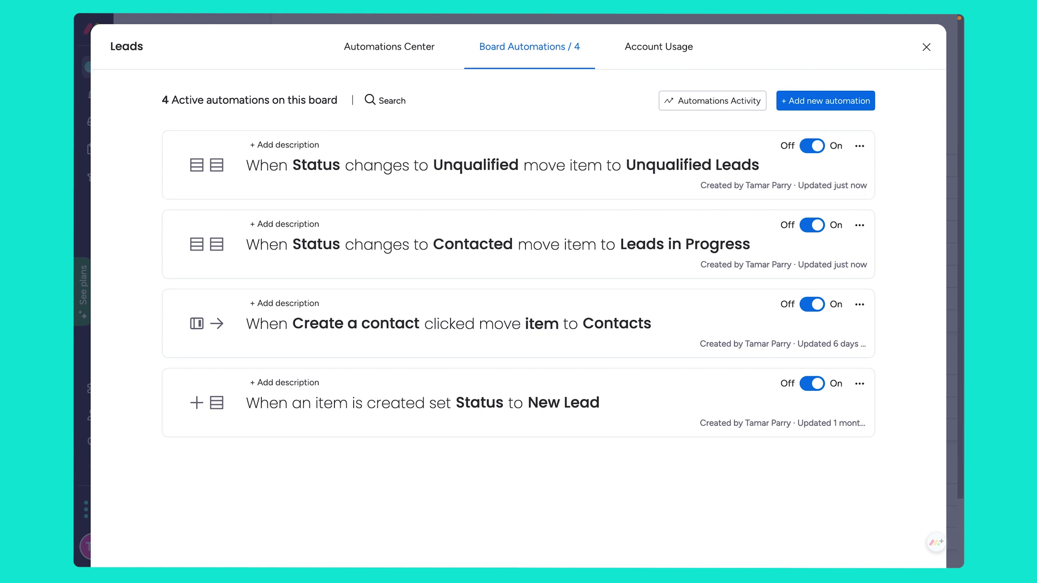
Set the first new lead's Status to Contacted so it moves to Leads in Progress.
click(926, 48)
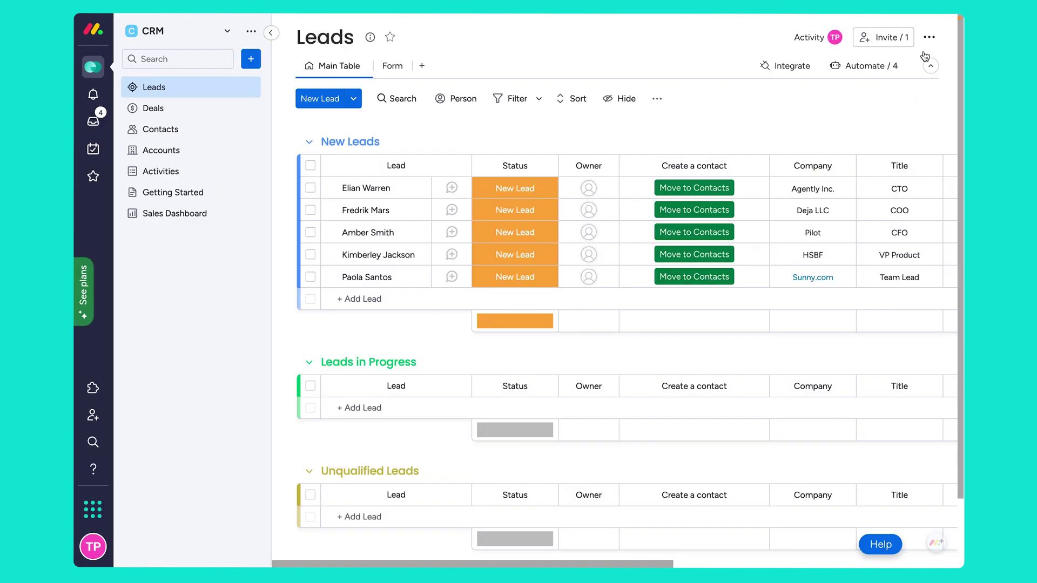
click(516, 189)
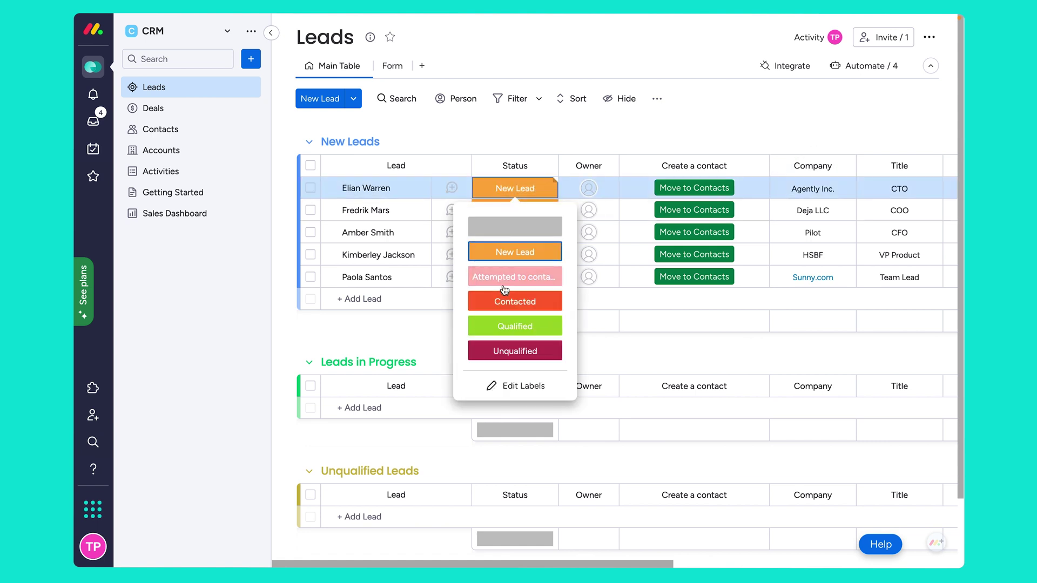
click(513, 304)
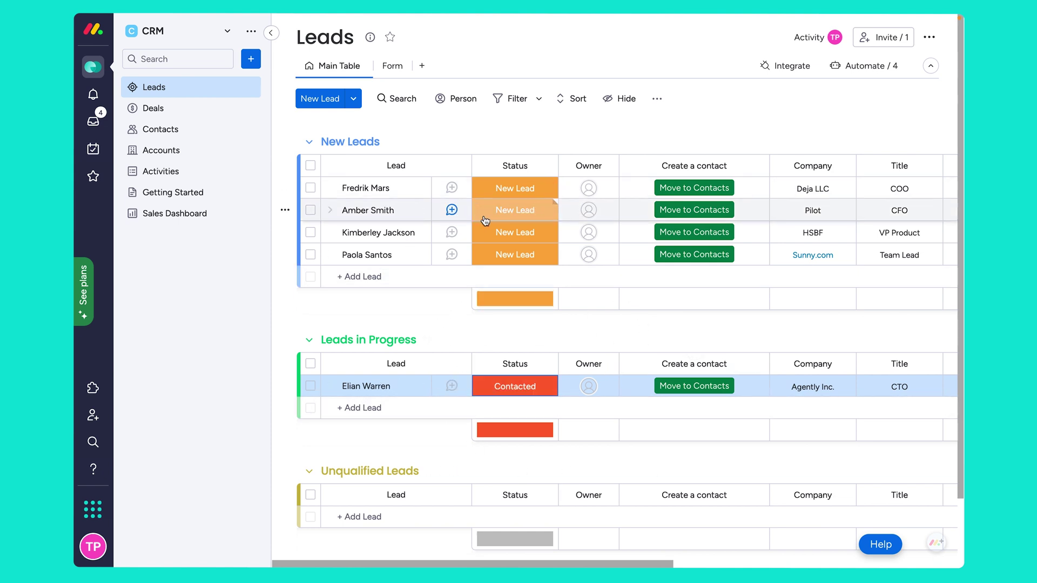
Set the Pilot and HSBF leads' Status to Unqualified, moving them to Unqualified Leads.
click(518, 212)
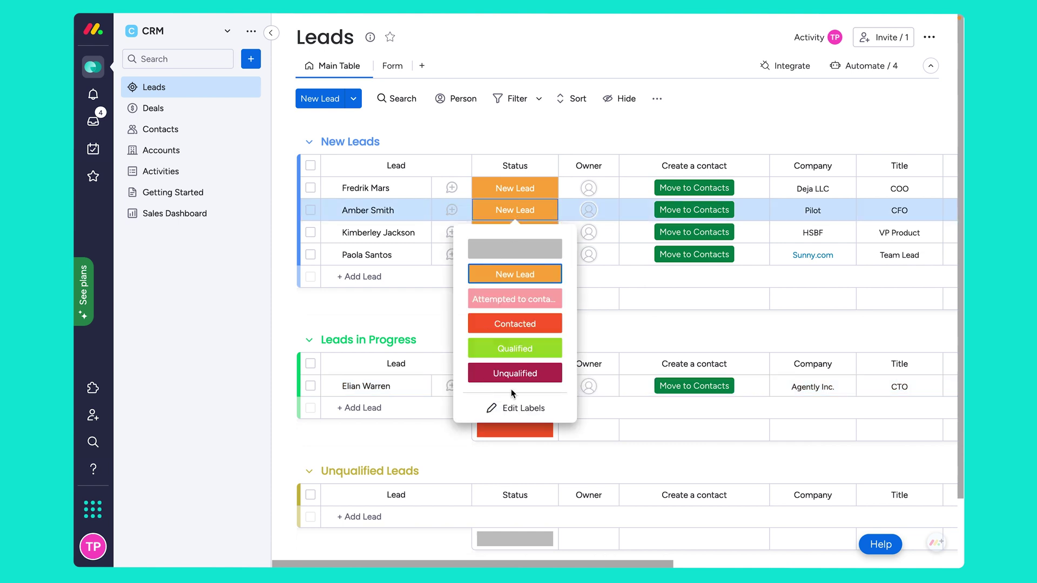
click(527, 374)
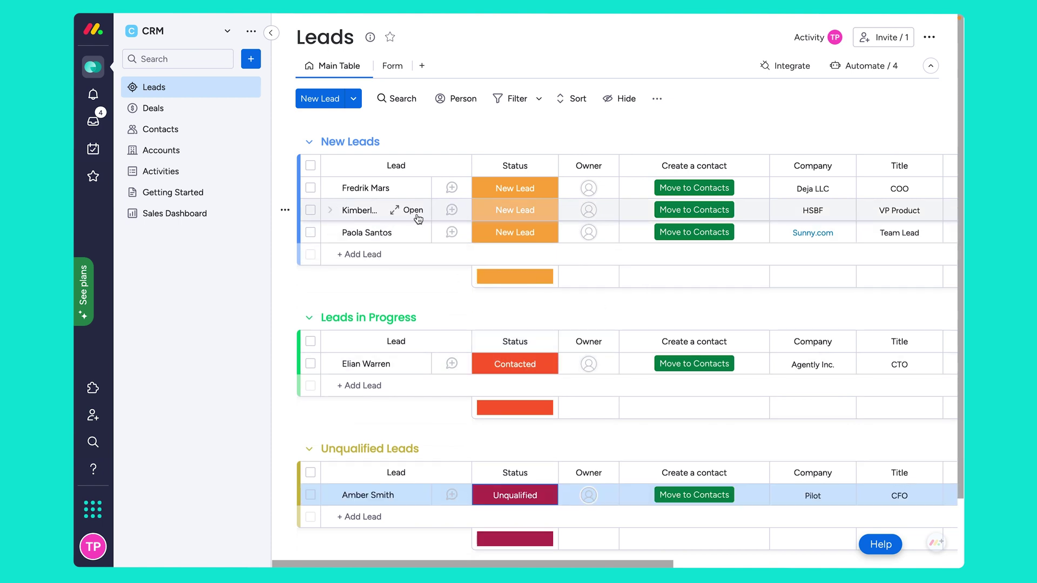
click(539, 209)
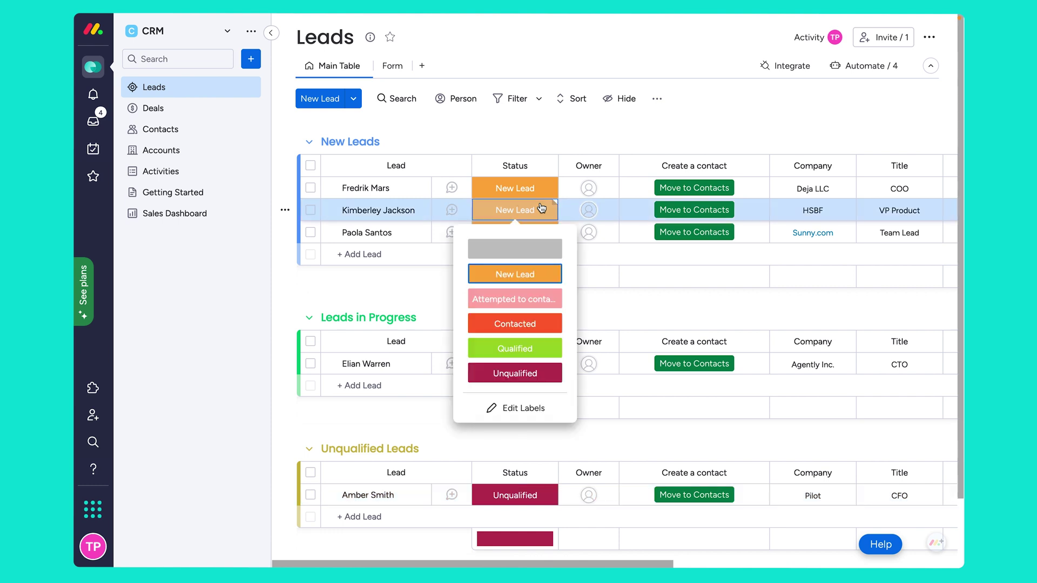
click(497, 324)
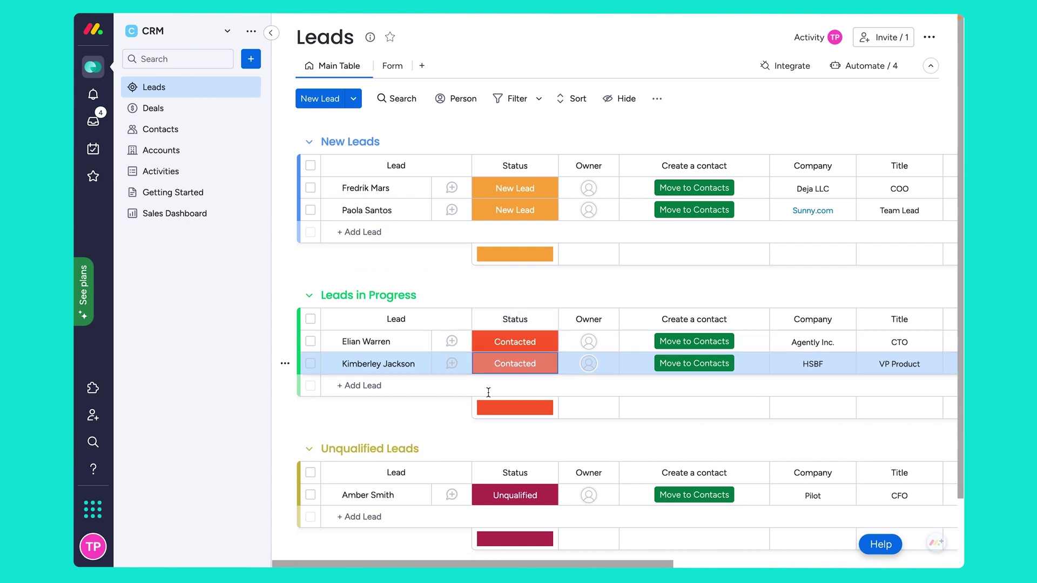
click(529, 361)
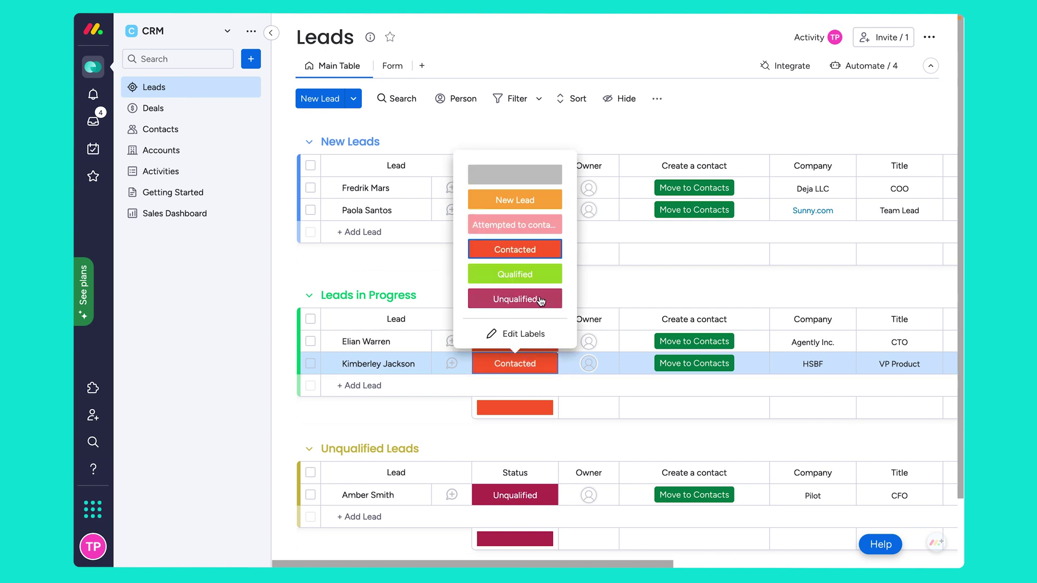
click(540, 299)
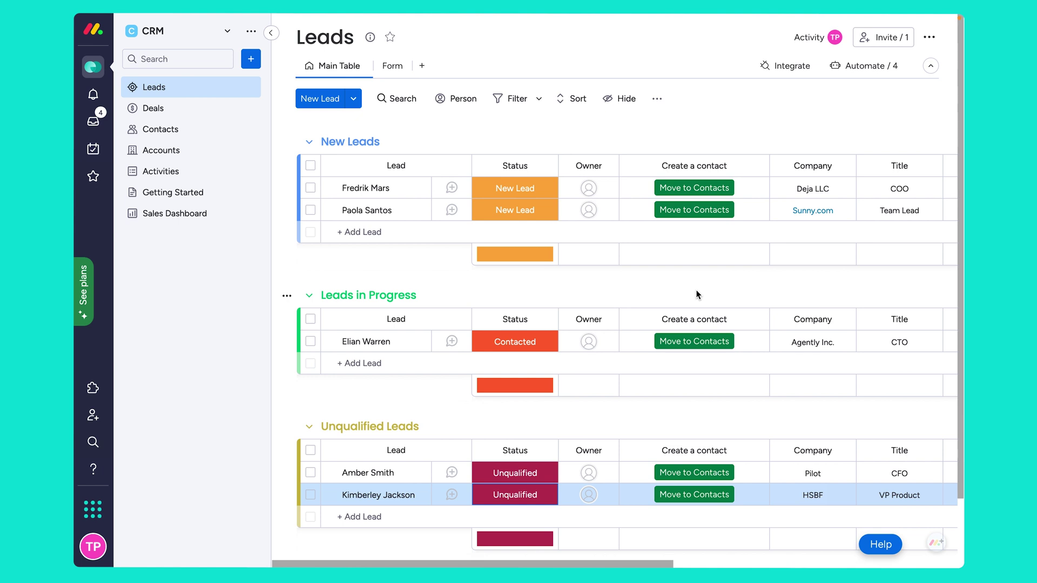
Add a Creation Log column from the column catalog and sort the leads by it.
scroll(697, 294, right, 10)
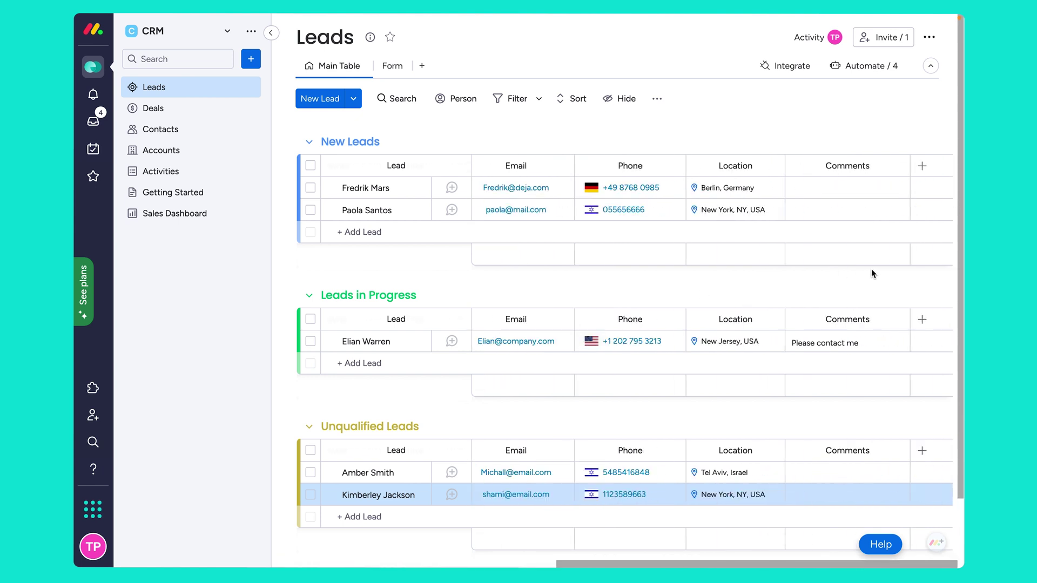
click(922, 166)
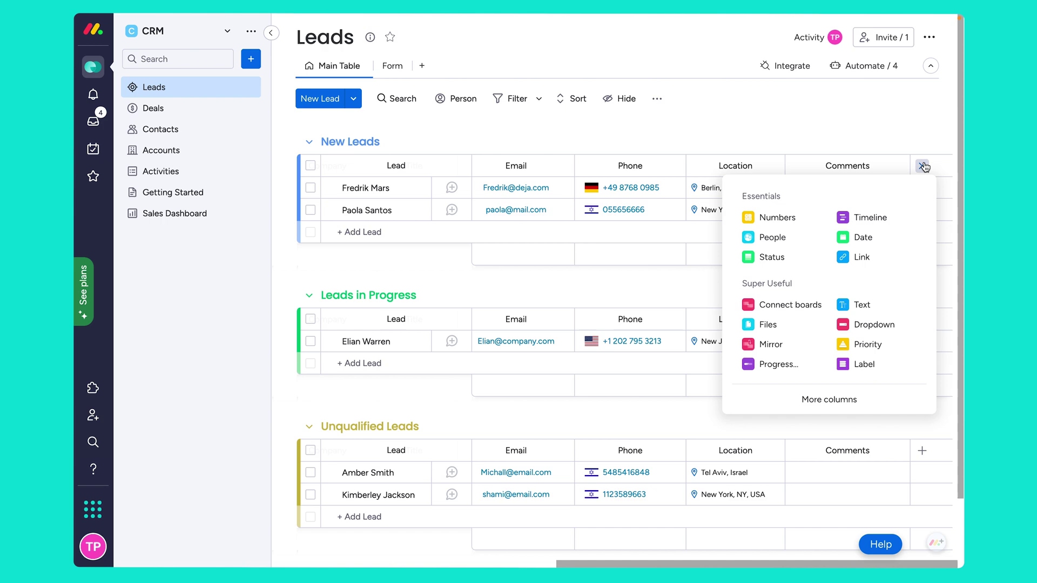
click(825, 403)
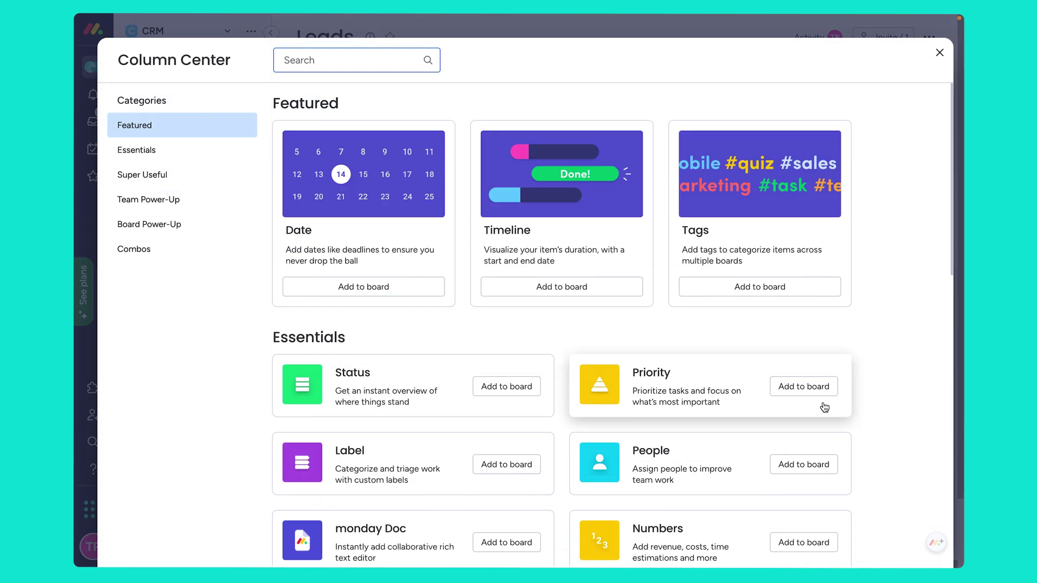
text(crea)
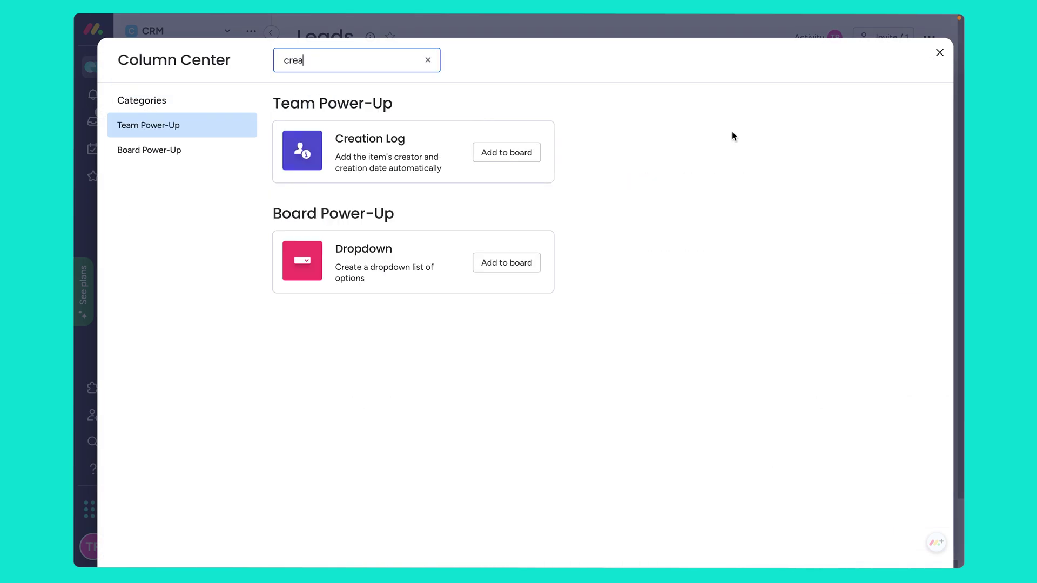
click(522, 153)
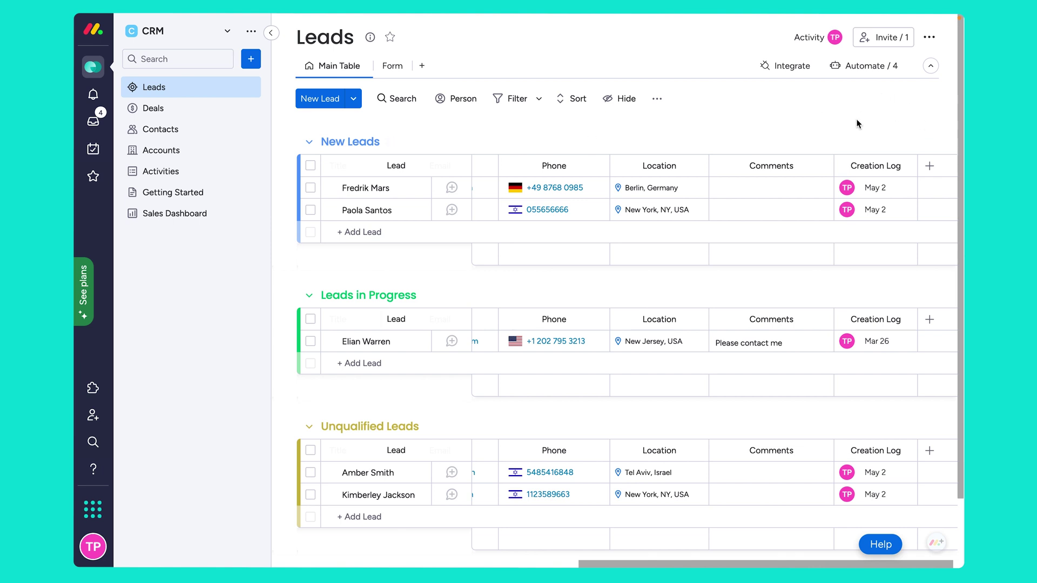
click(876, 157)
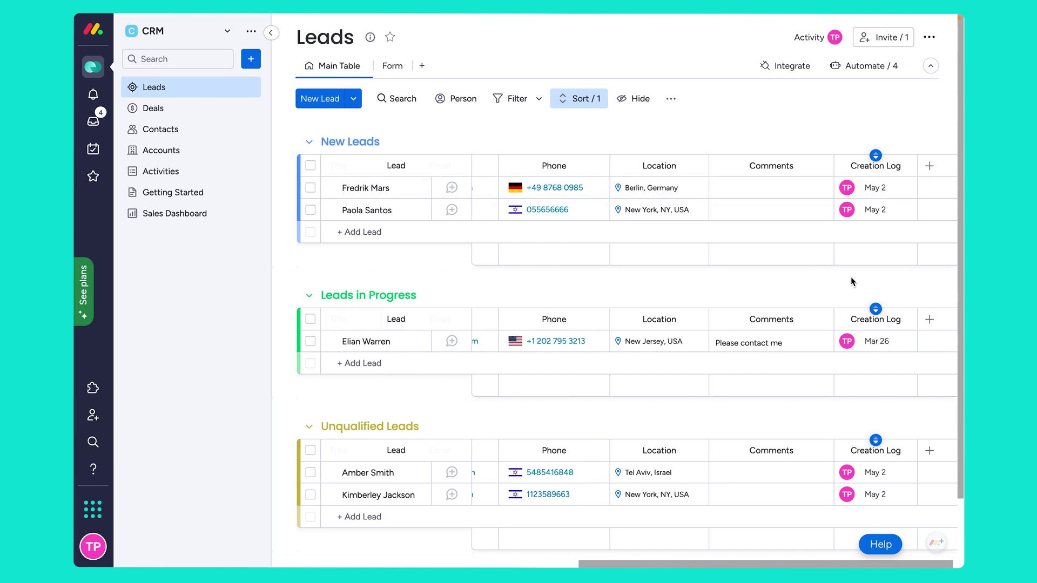
Add a Date column named 'Last Contacted Date' and remove the Creation Log sort.
click(930, 166)
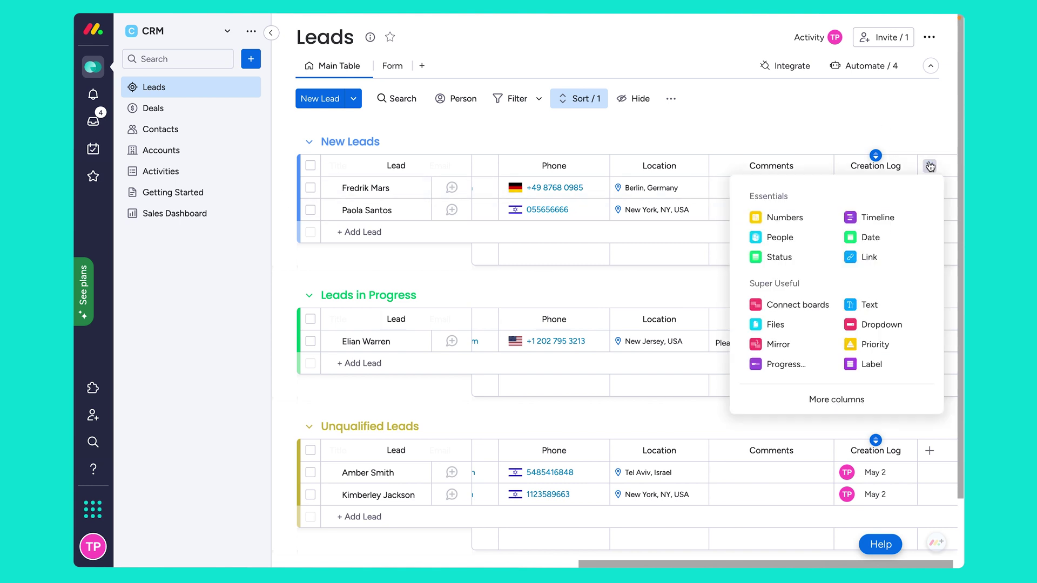
click(871, 237)
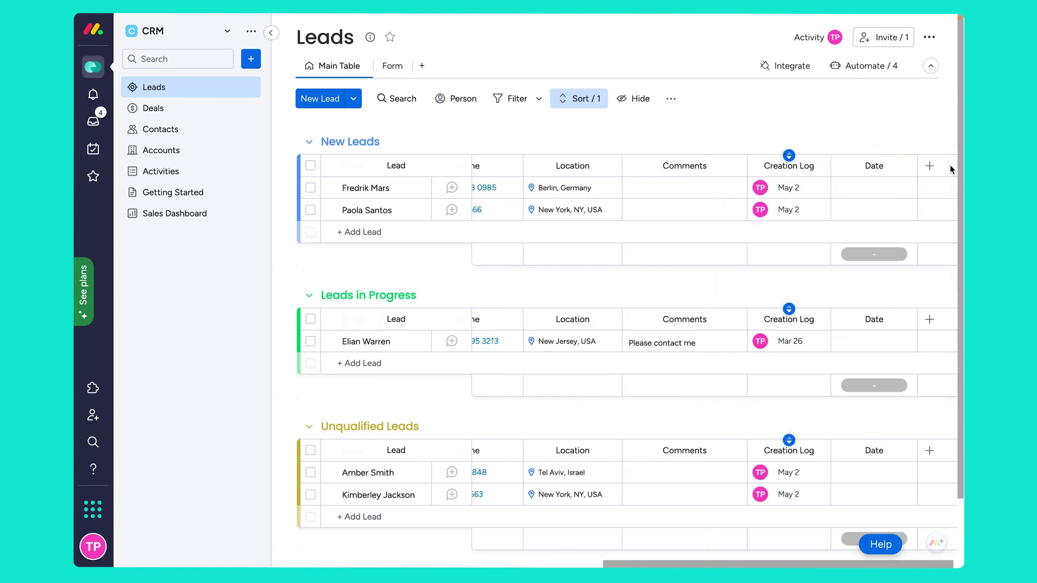
click(789, 158)
click(766, 156)
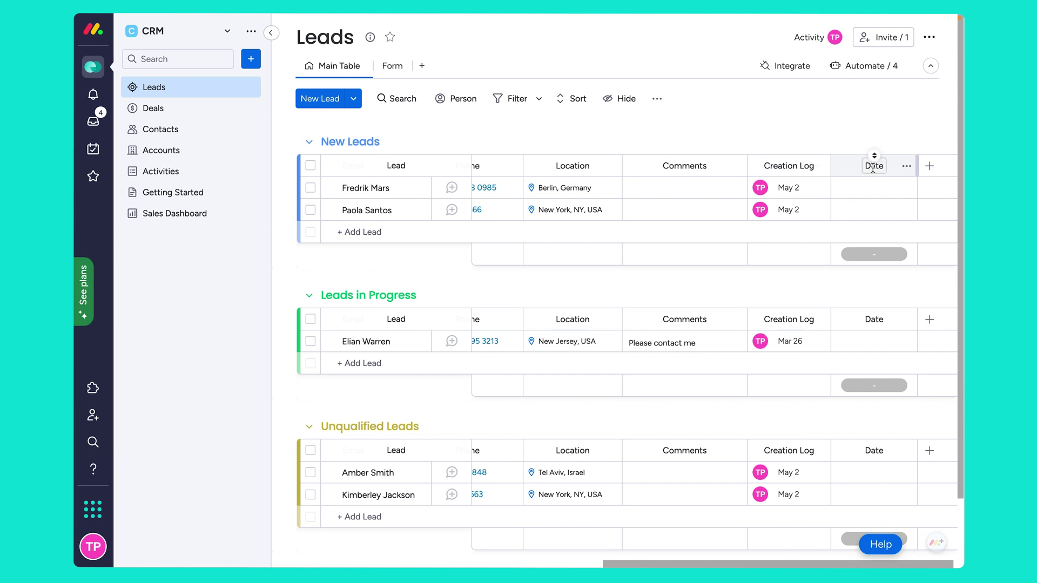
click(873, 166)
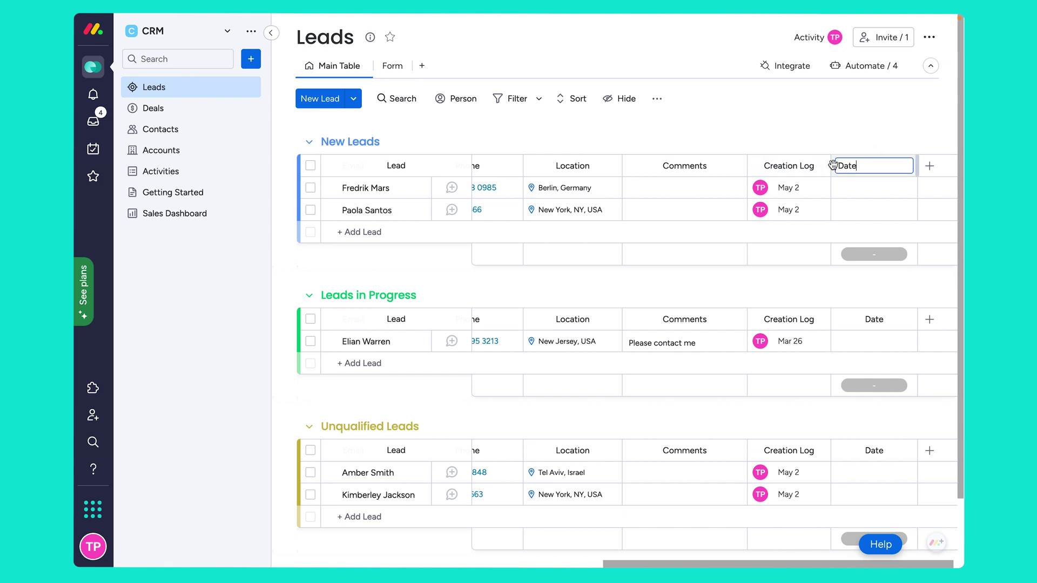
click(839, 166)
text(Last Contacted)
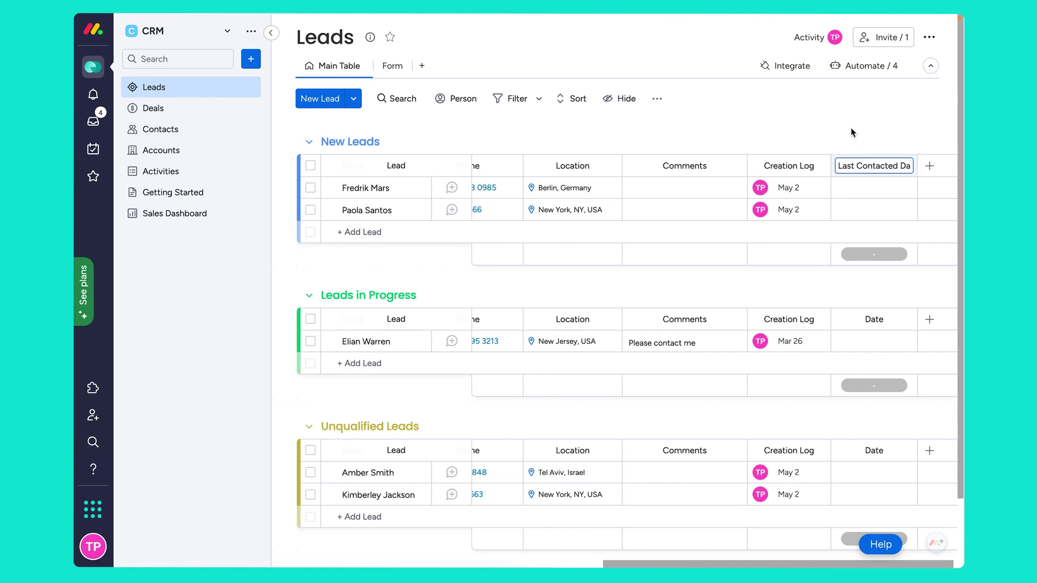
click(829, 119)
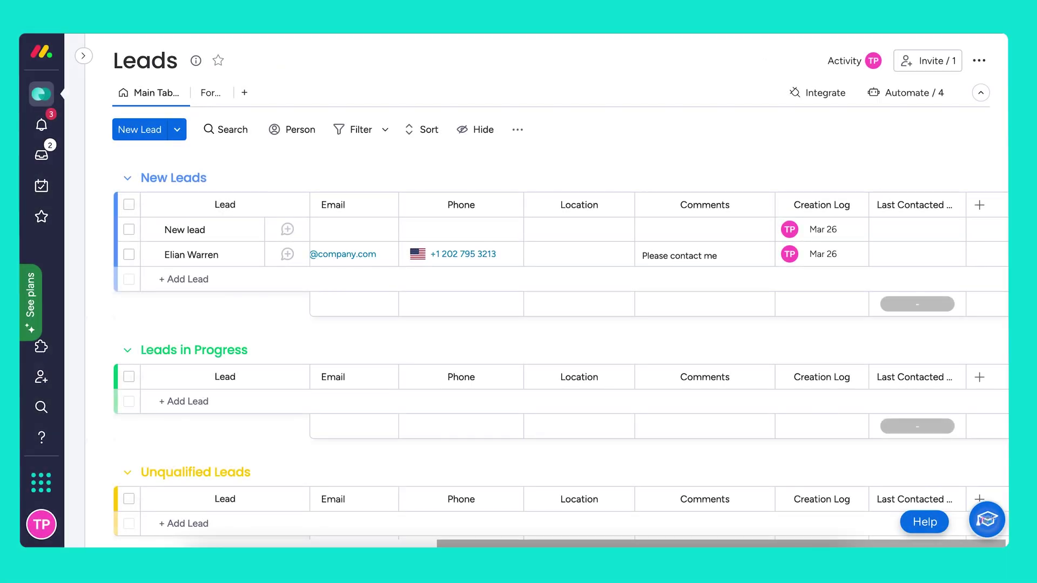
Switch to the Leads board's Form view and open the Contact Us Form in the editor.
click(205, 95)
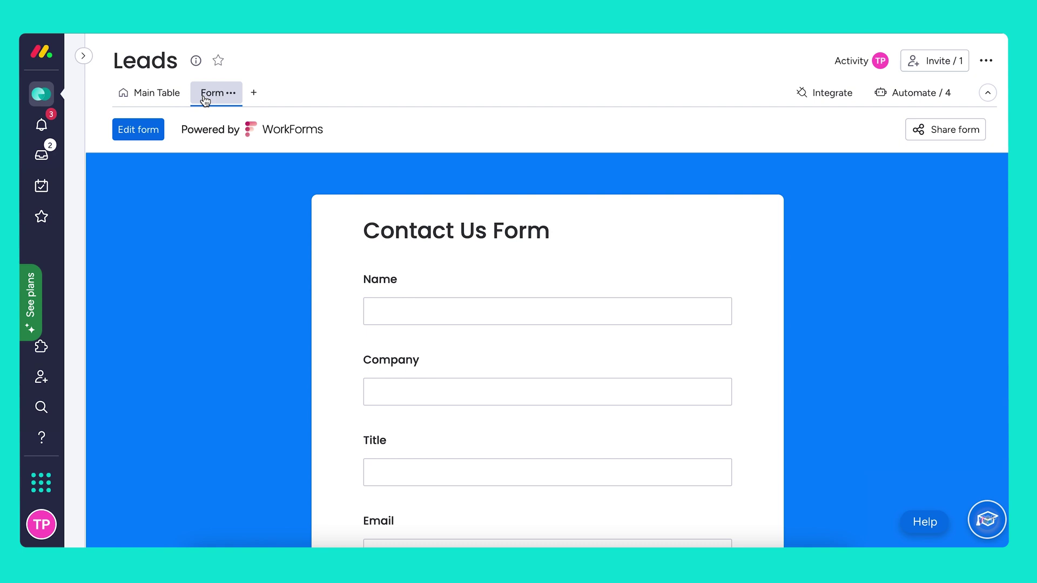
click(141, 129)
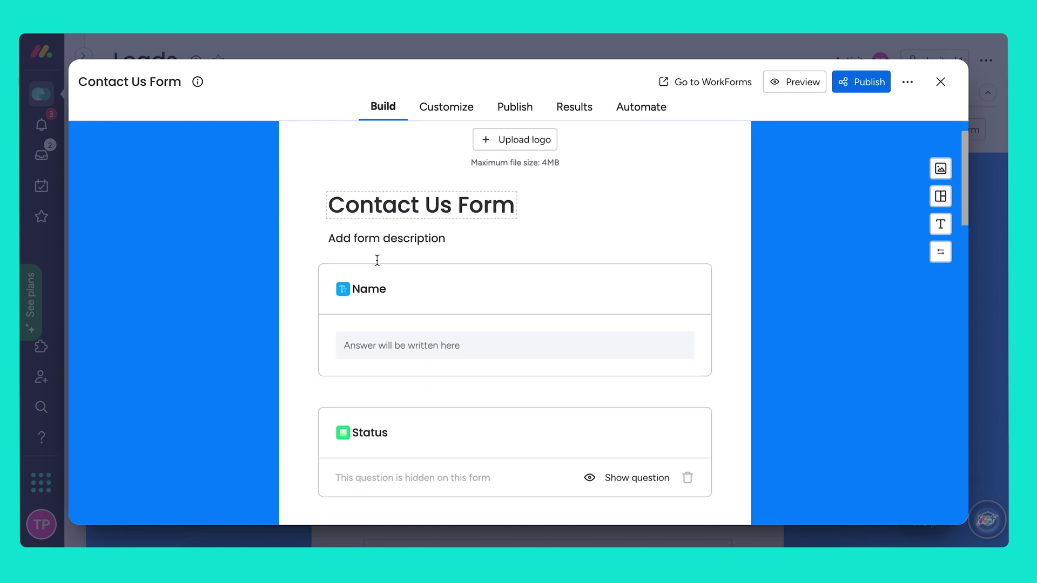
Add a single-select question titled 'What Size is Your Company?' below Email.
scroll(377, 260, down, 2)
scroll(378, 265, down, 1)
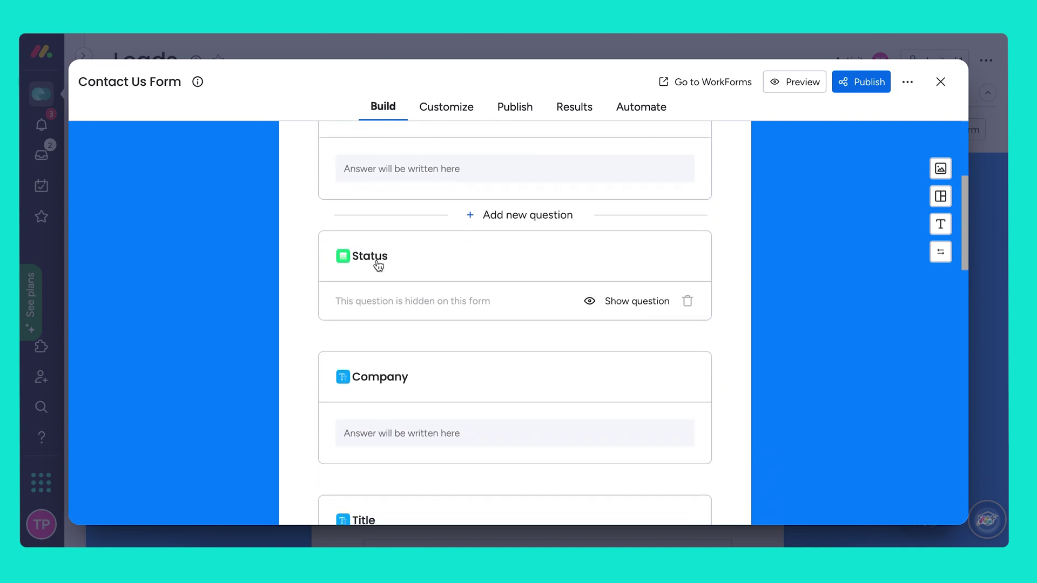
scroll(379, 265, down, 1)
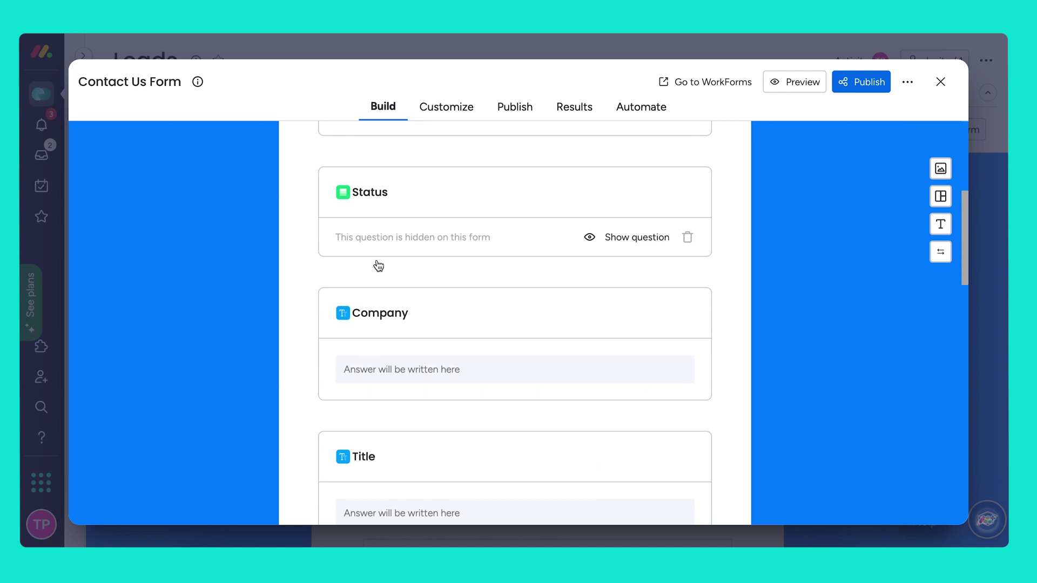
scroll(379, 264, down, 3)
scroll(379, 265, down, 4)
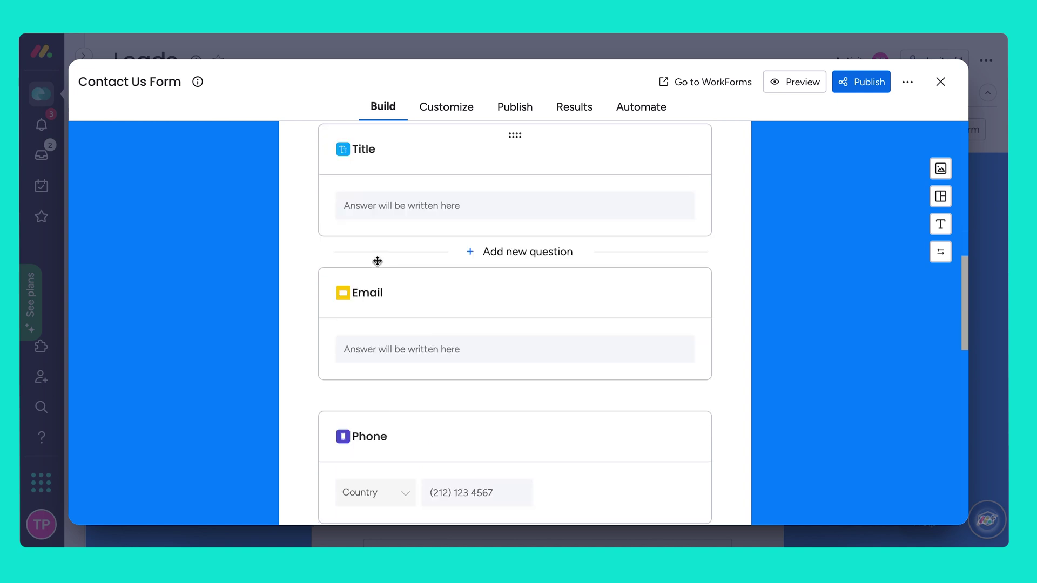
click(513, 264)
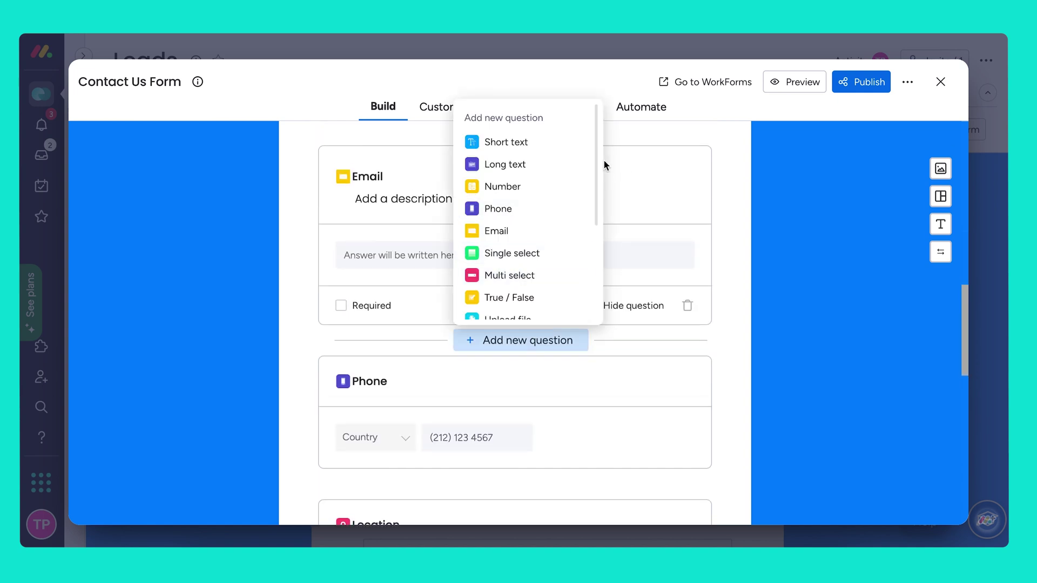
scroll(565, 228, down, 1)
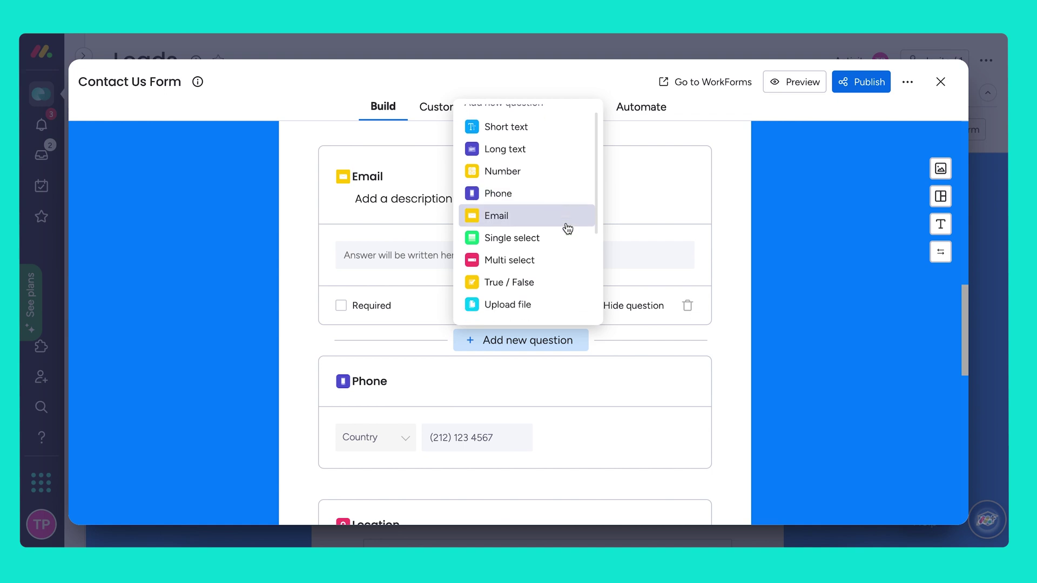
click(539, 241)
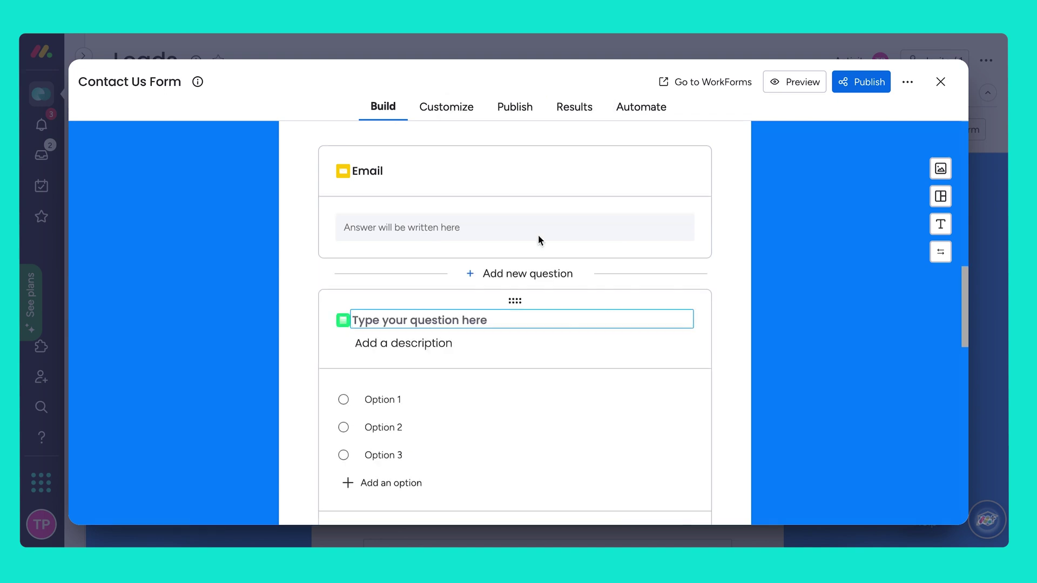
text(What)
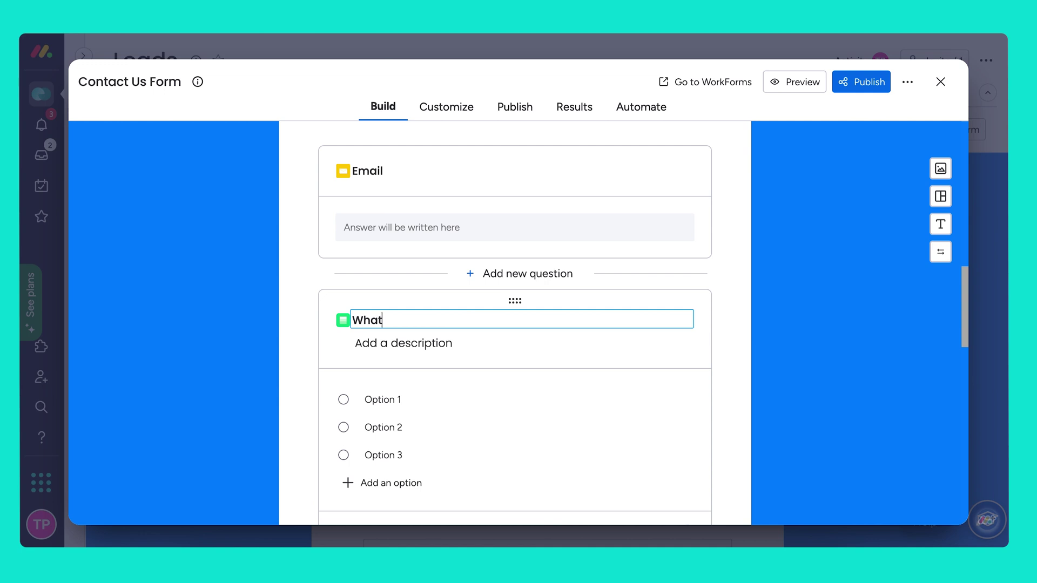
text( Size is Your Company?)
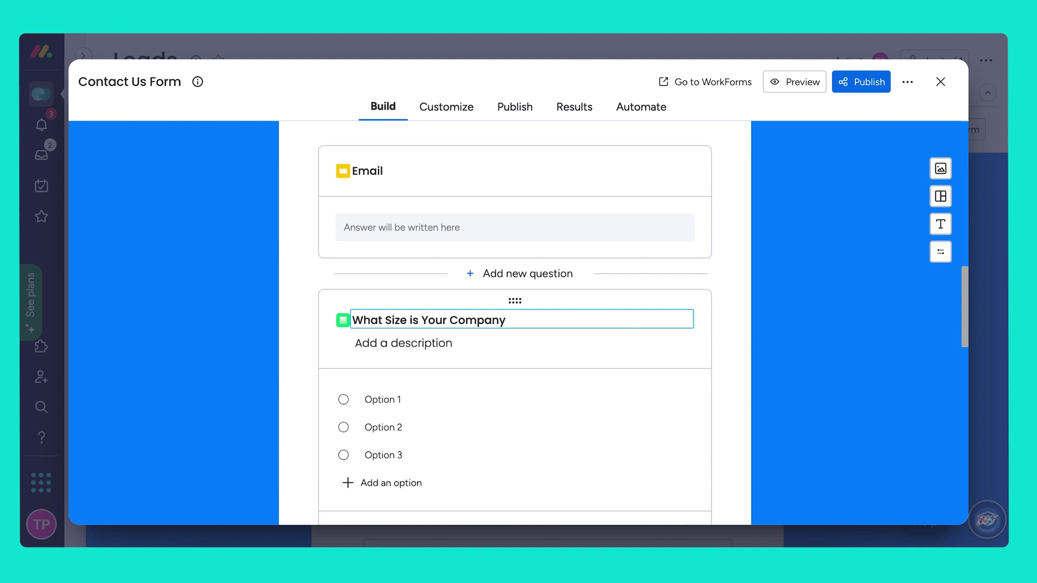
Set its answer options to 1-19, 20-99, 100-299 and 300 +.
click(381, 399)
key(ctrl+a)
key(BackSpace)
text(1-1)
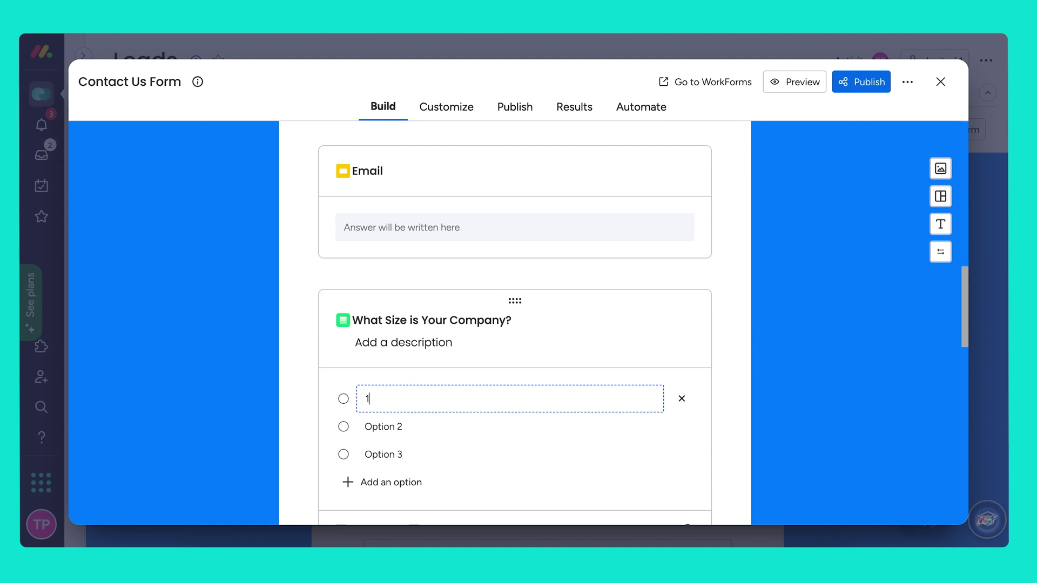
text(9)
click(390, 428)
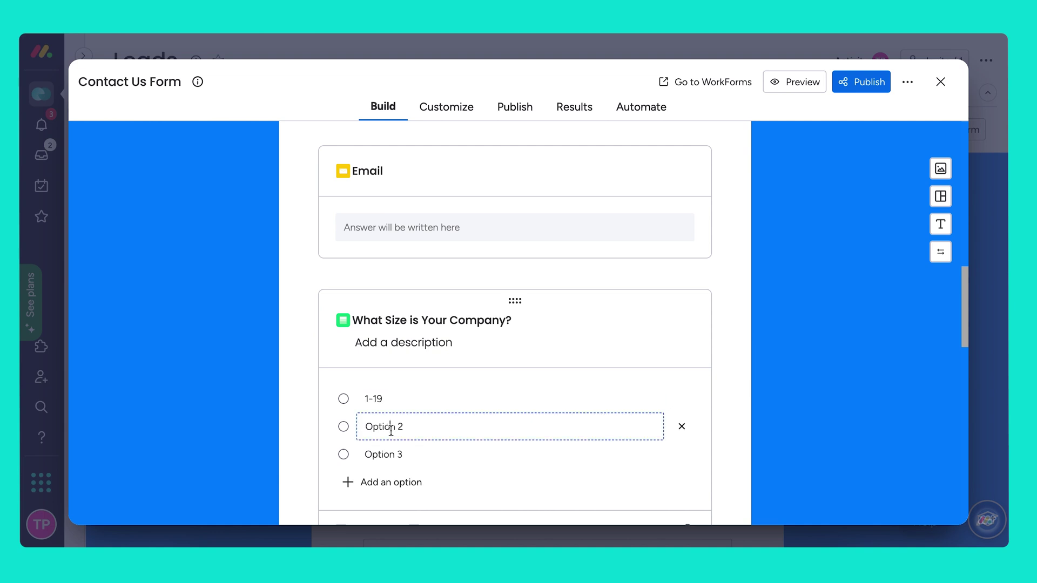
key(ctrl+a)
key(BackSpace)
text(20-99)
key(Return)
text(100-299)
key(Return)
text(300 +)
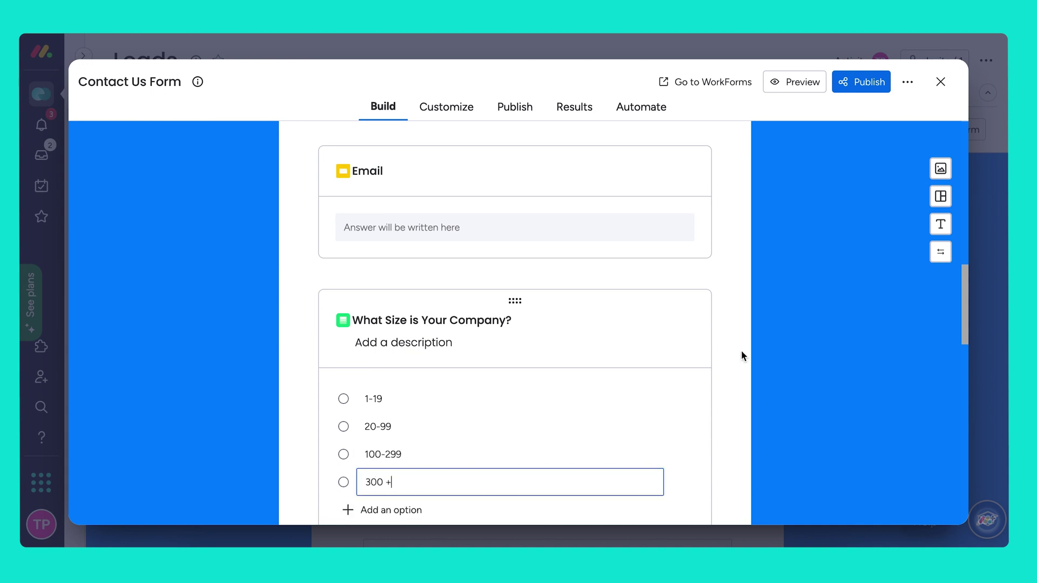
click(741, 355)
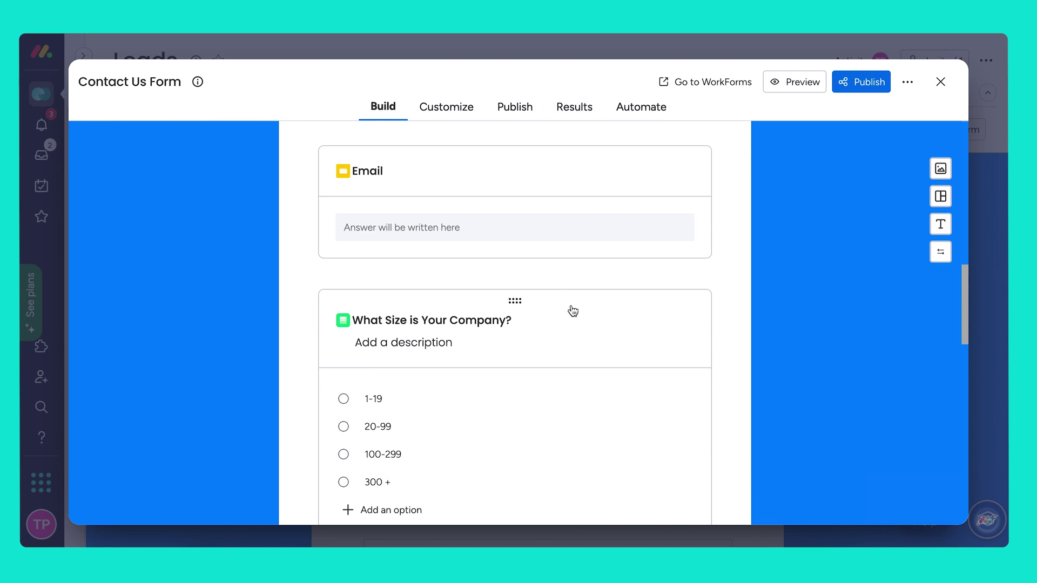
Make the company-size question required with a condition on the answer 1-19.
scroll(572, 311, down, 2)
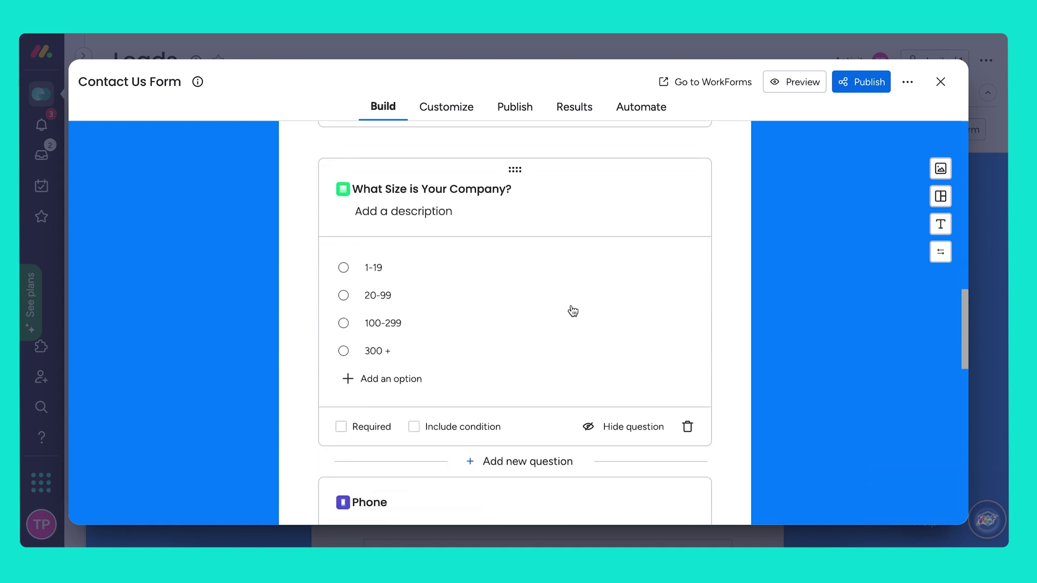
scroll(572, 306, down, 1)
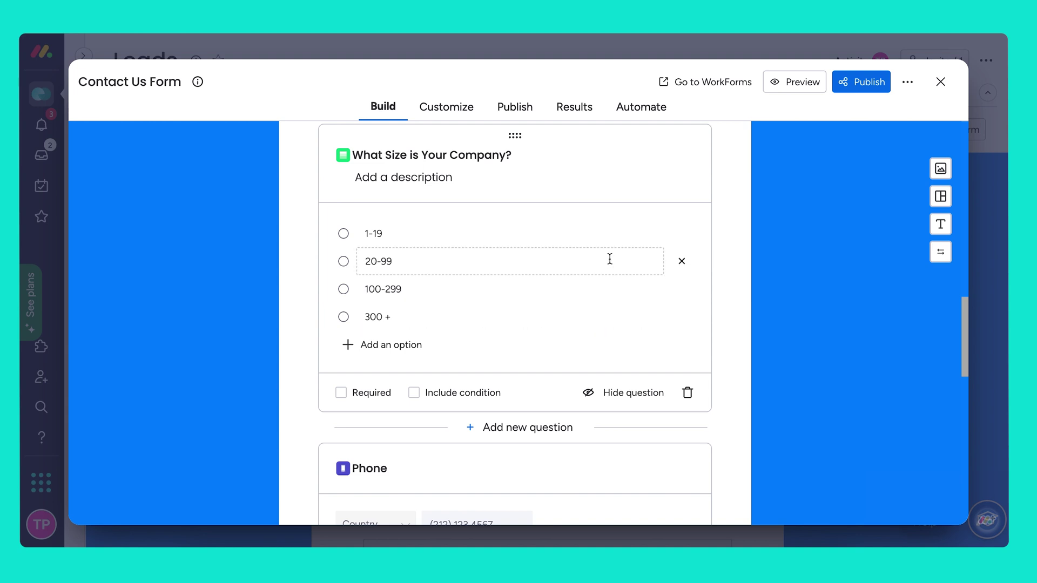
click(414, 394)
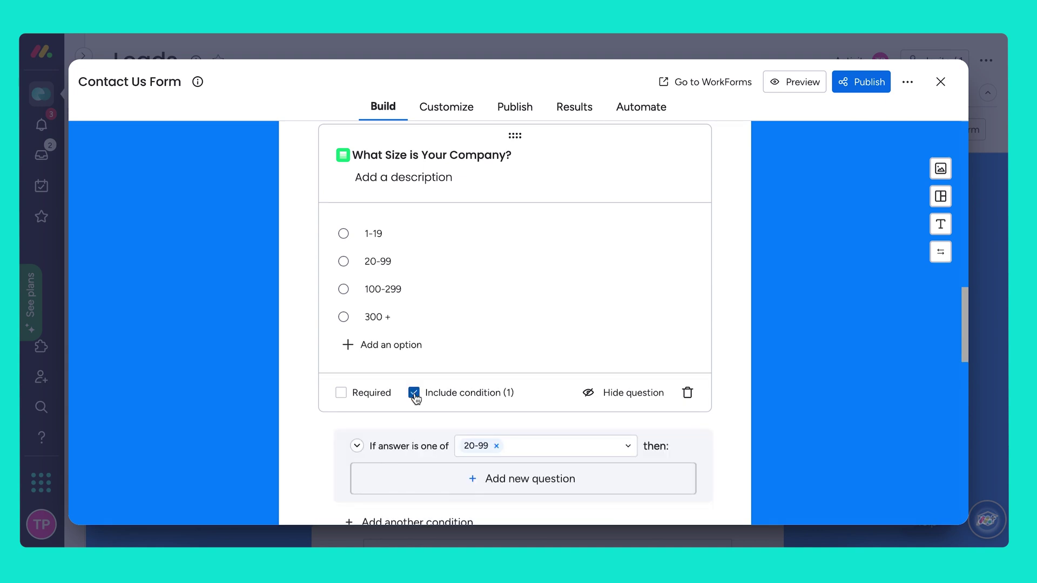
click(340, 393)
click(497, 446)
click(497, 450)
click(494, 501)
Add a required short-text follow-up question 'What is your Budget?'.
scroll(560, 471, down, 1)
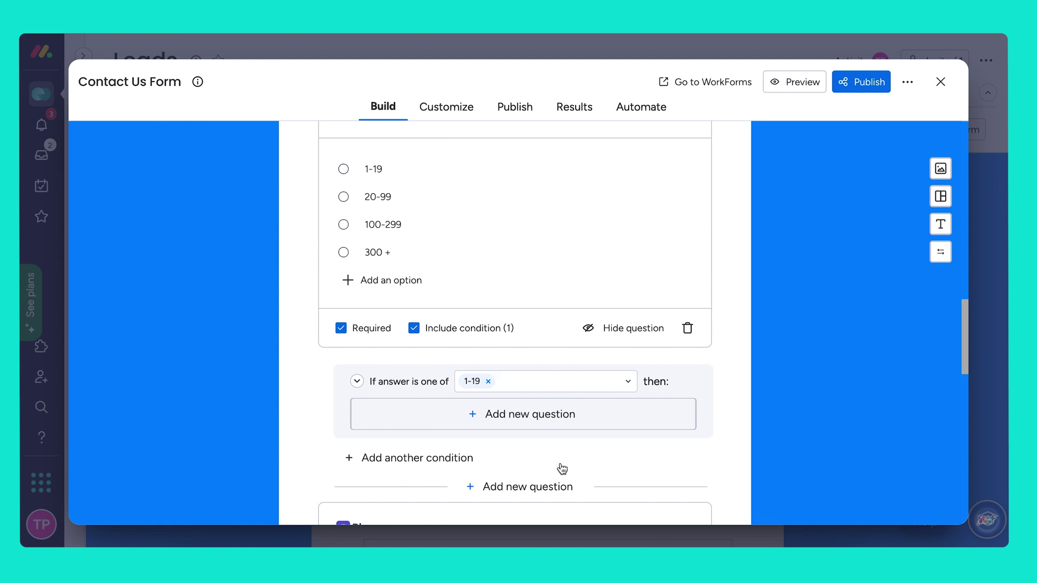
click(495, 420)
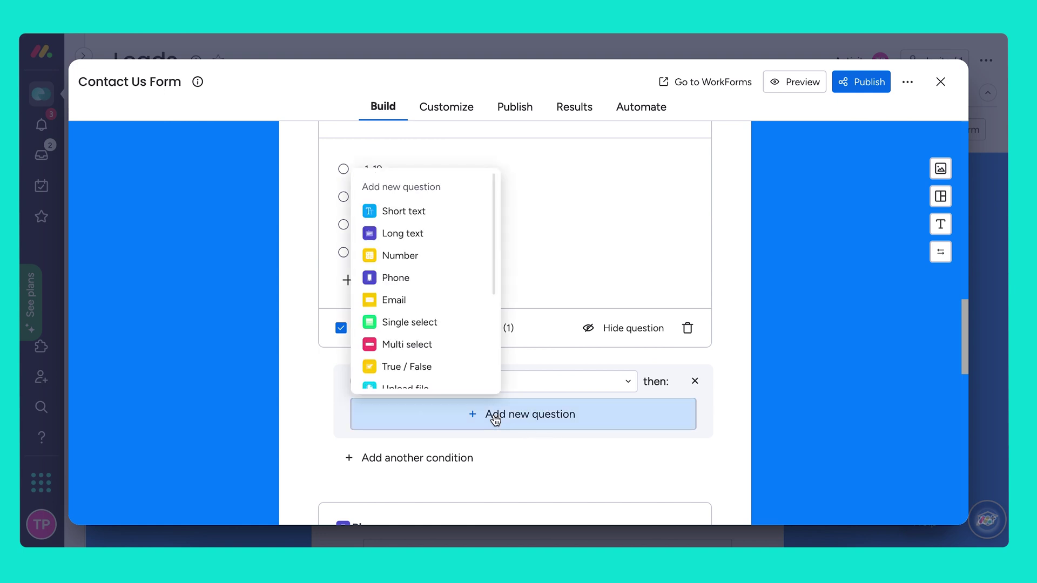
scroll(442, 237, down, 1)
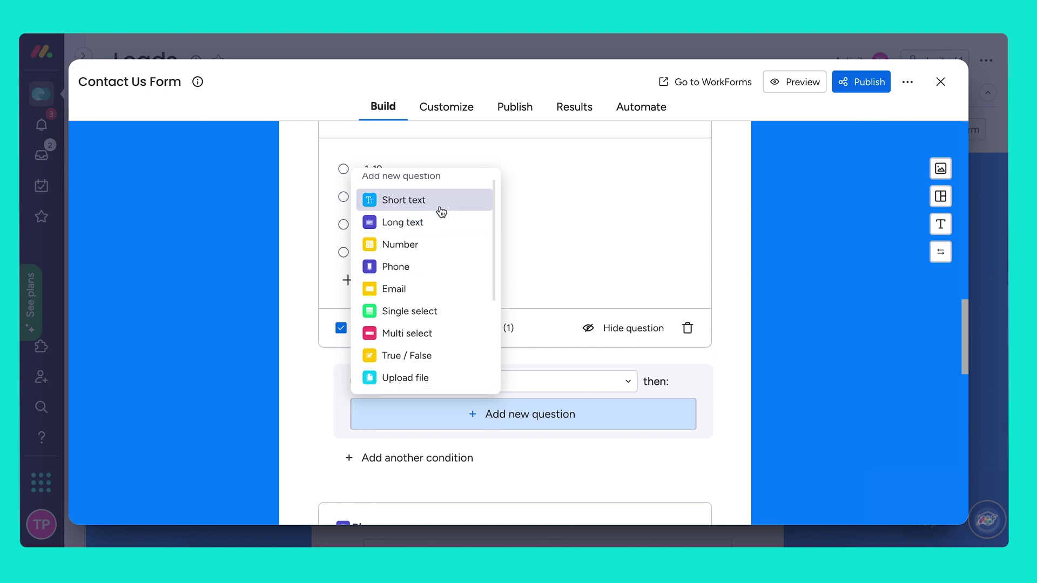
click(442, 208)
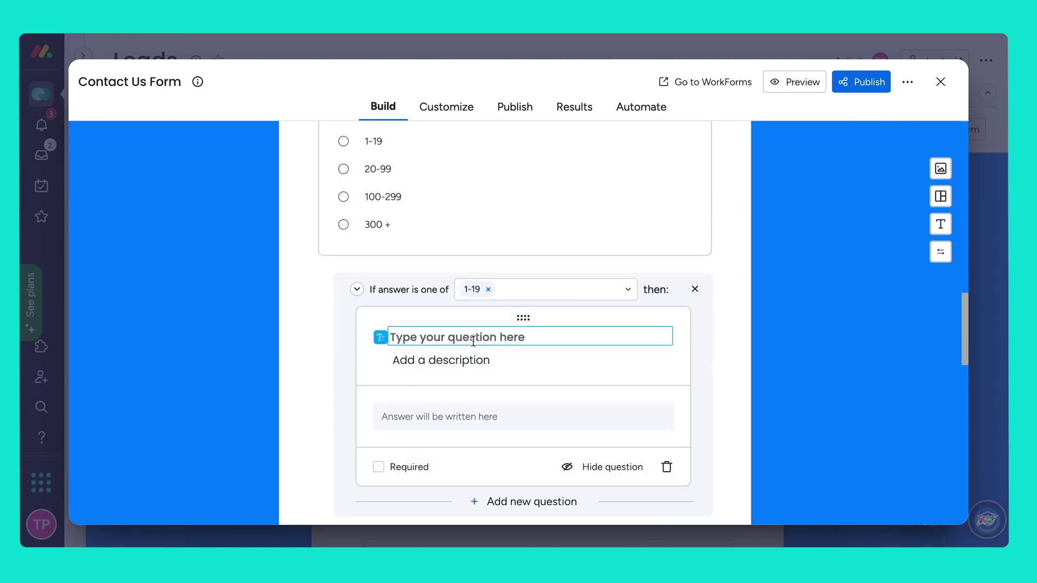
text(What is )
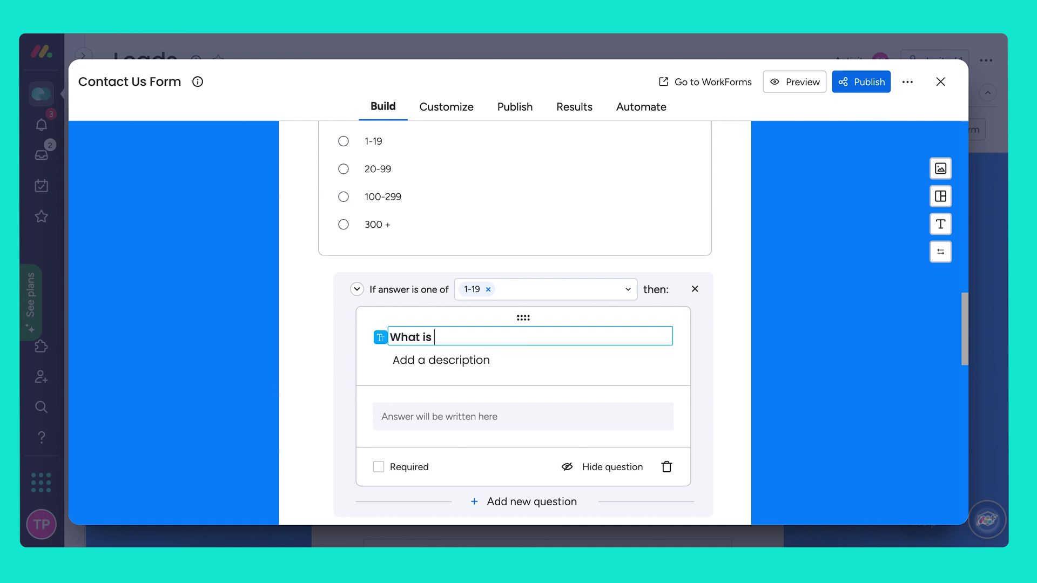
text(your Budget?)
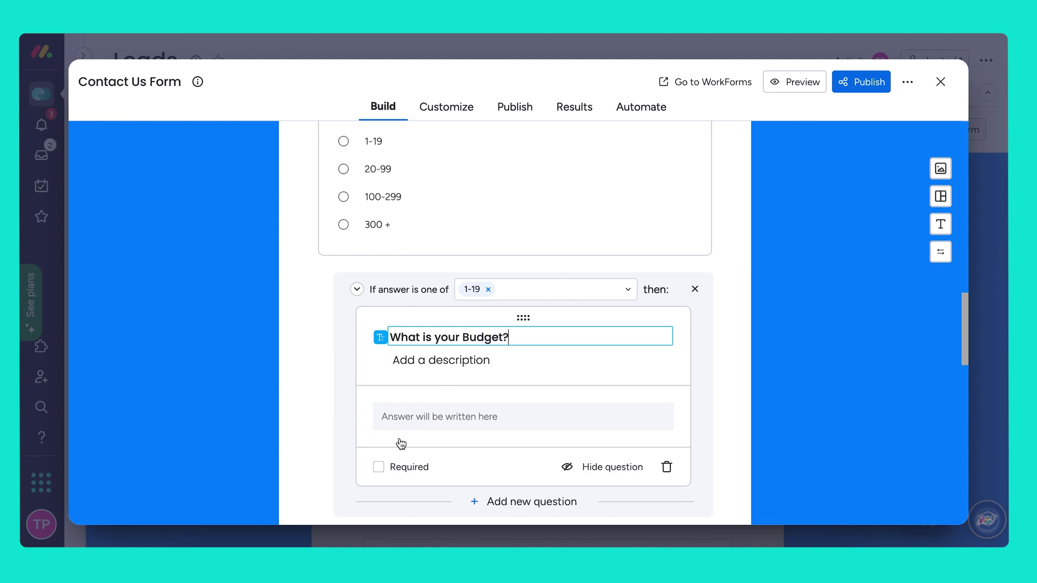
click(379, 467)
click(379, 467)
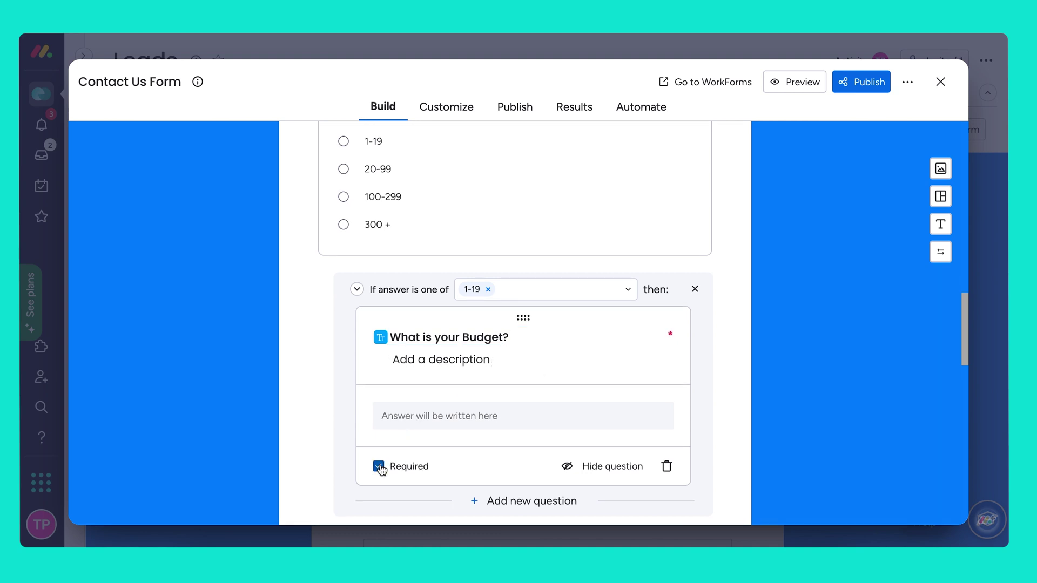
click(740, 395)
Open the Phone and Location questions' settings to review them.
scroll(740, 395, down, 2)
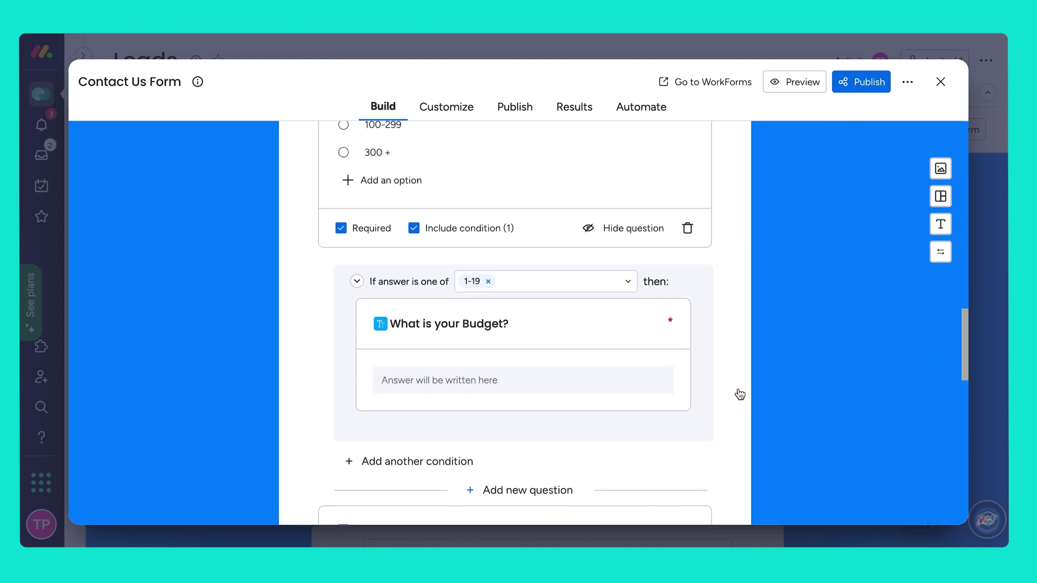
scroll(738, 394, down, 3)
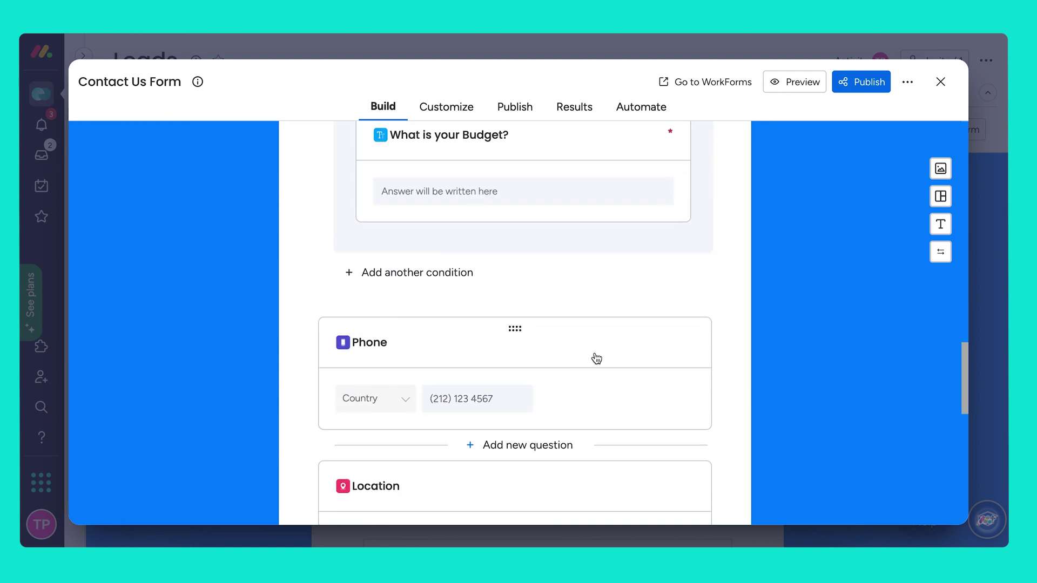
click(596, 358)
scroll(556, 385, down, 2)
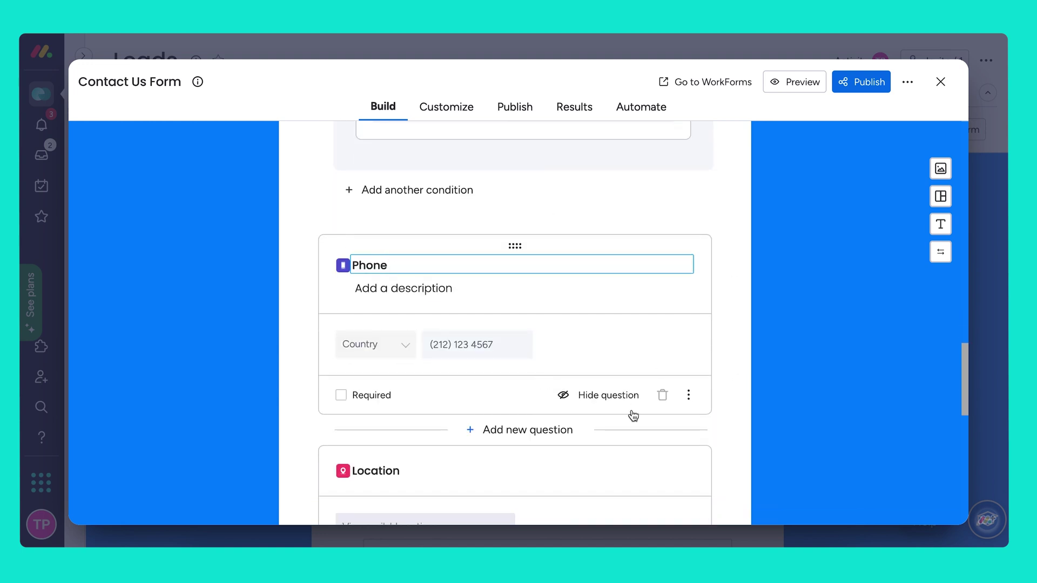
scroll(632, 416, down, 4)
click(656, 352)
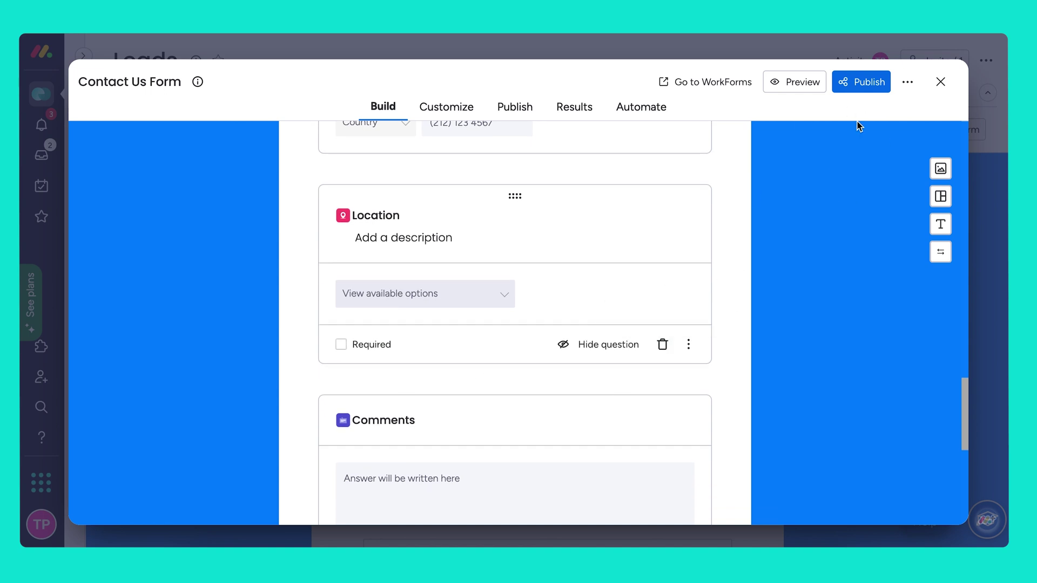
scroll(625, 167, up, 10)
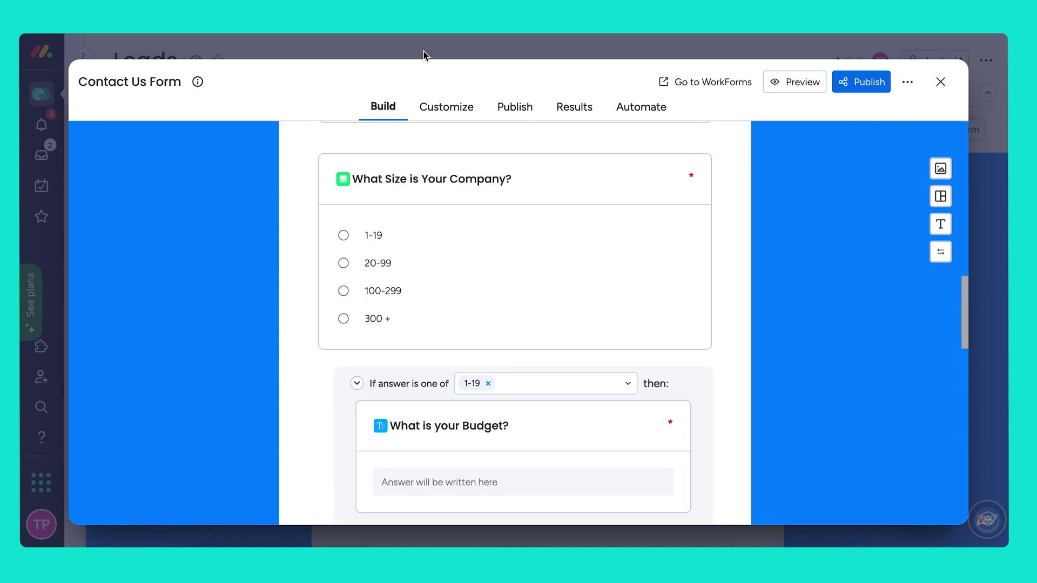
In Builder settings, send Contact Us Form answers to the New Leads group, then close the form editor.
click(446, 113)
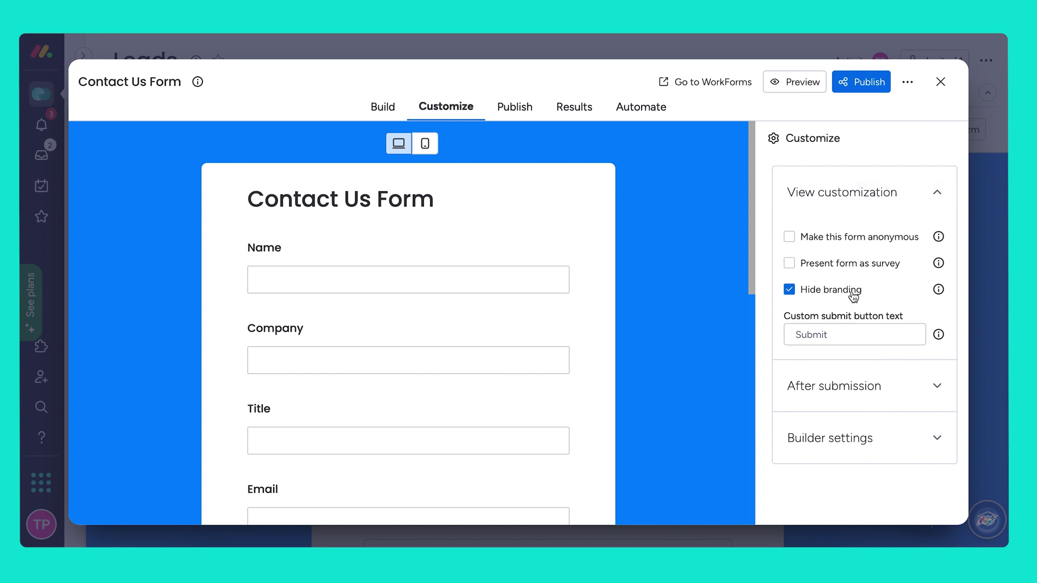
click(854, 385)
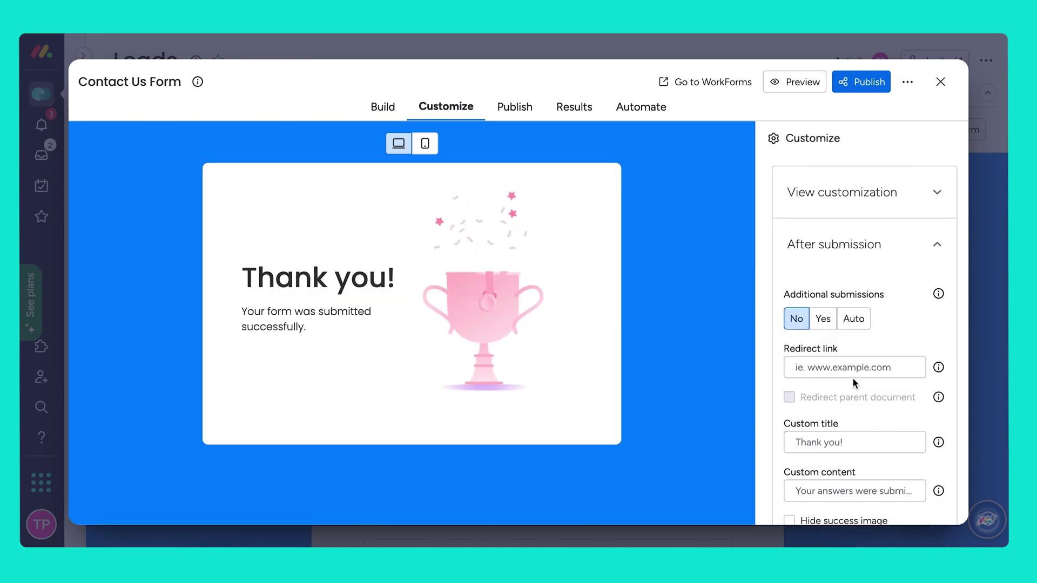
scroll(852, 379, down, 1)
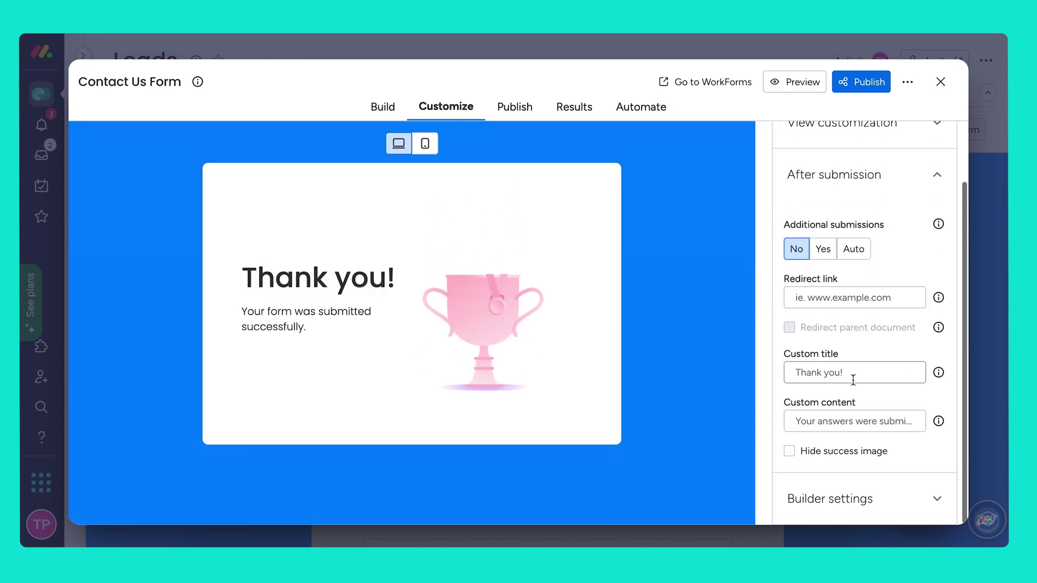
click(845, 503)
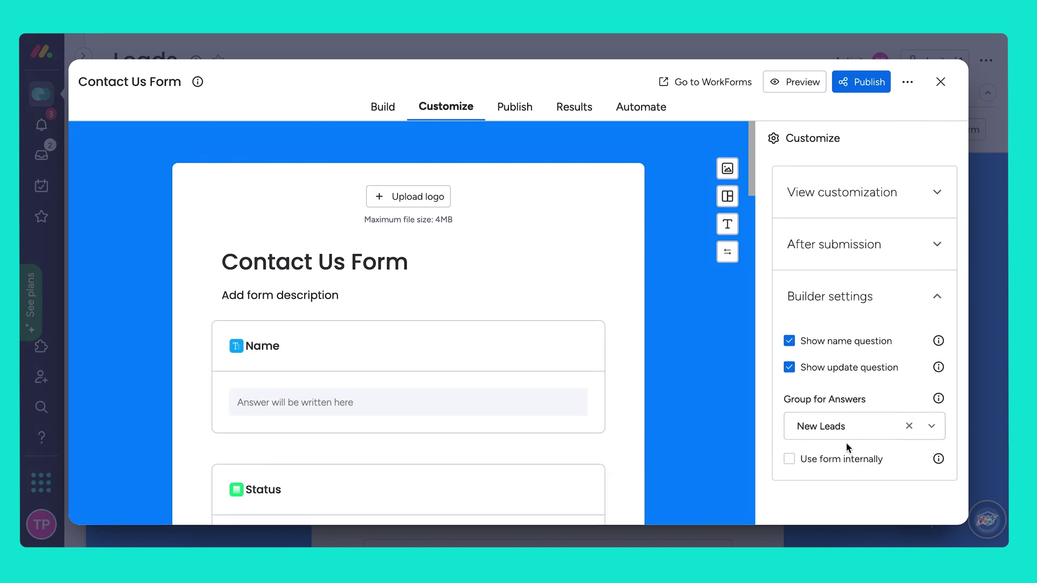
click(935, 427)
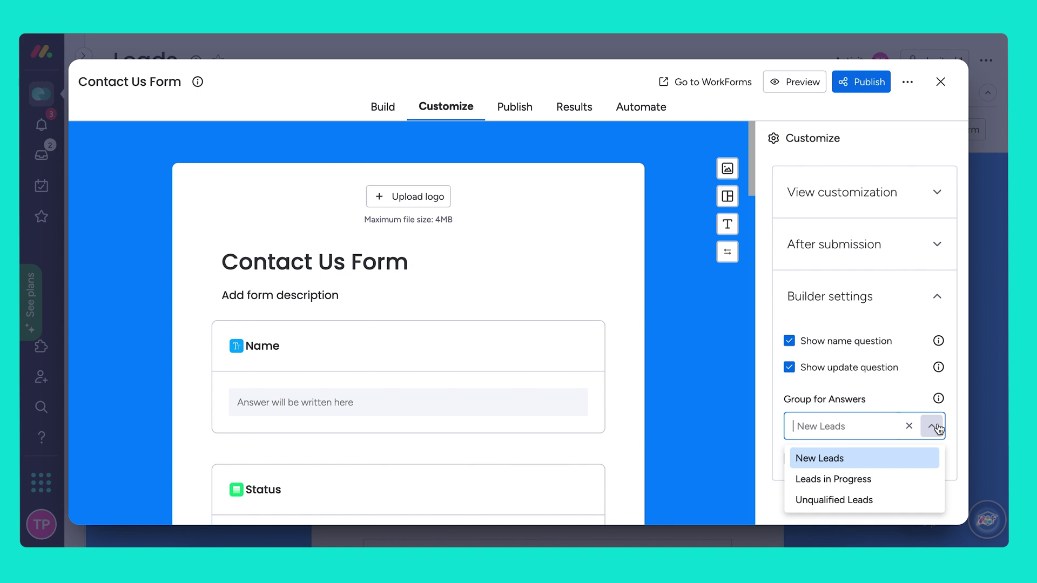
click(861, 460)
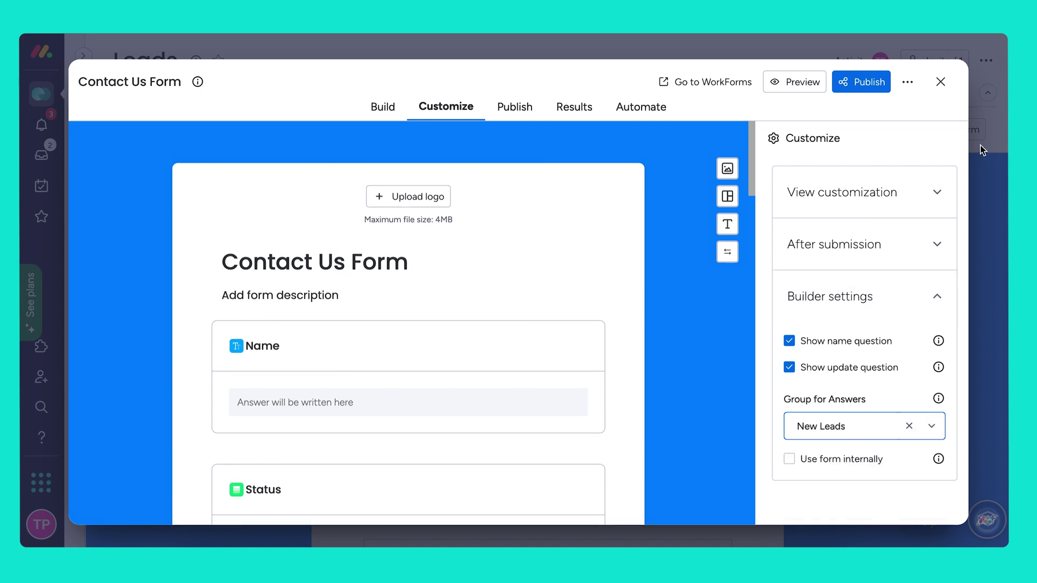
click(941, 82)
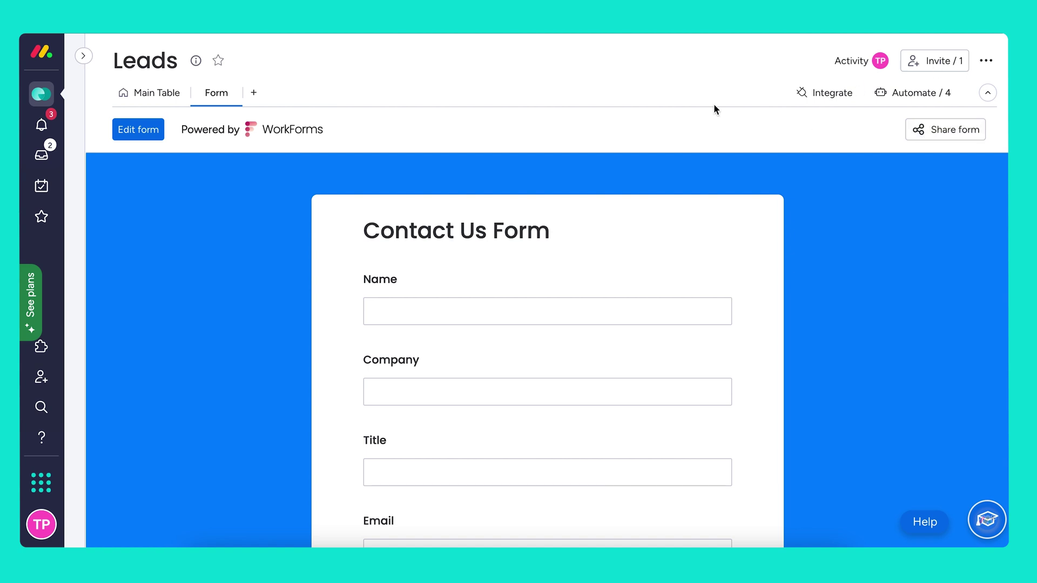
Return the Leads board to its Main Table view.
click(157, 96)
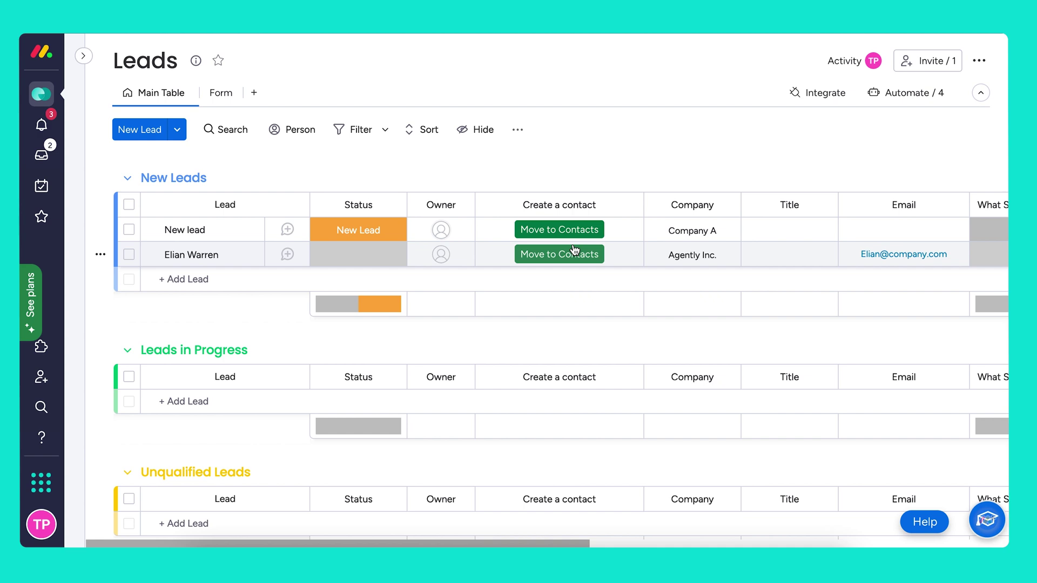
Open the 'When Create a contact clicked move item to Contacts' automation for editing.
click(900, 93)
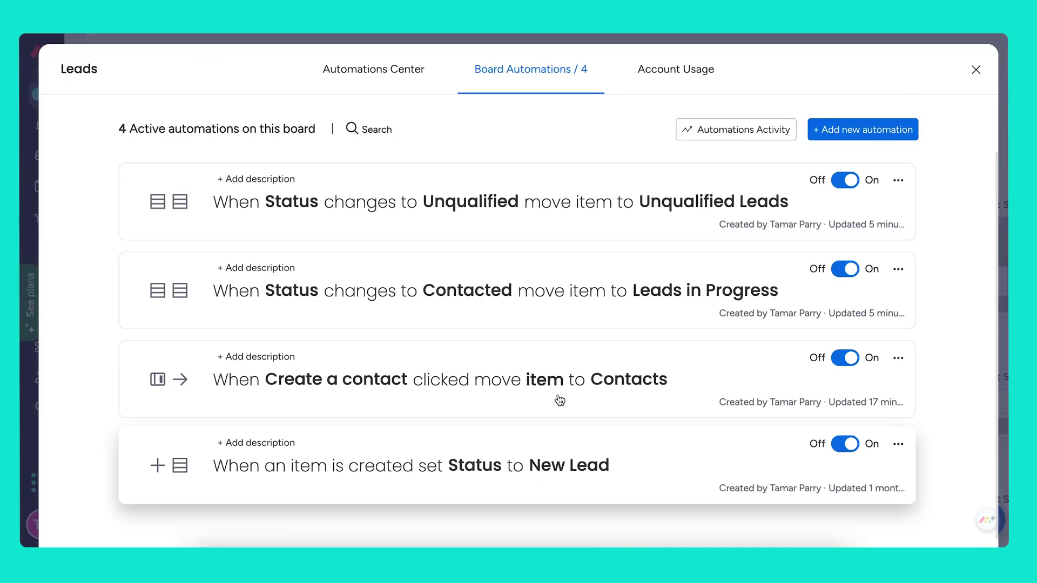
click(544, 385)
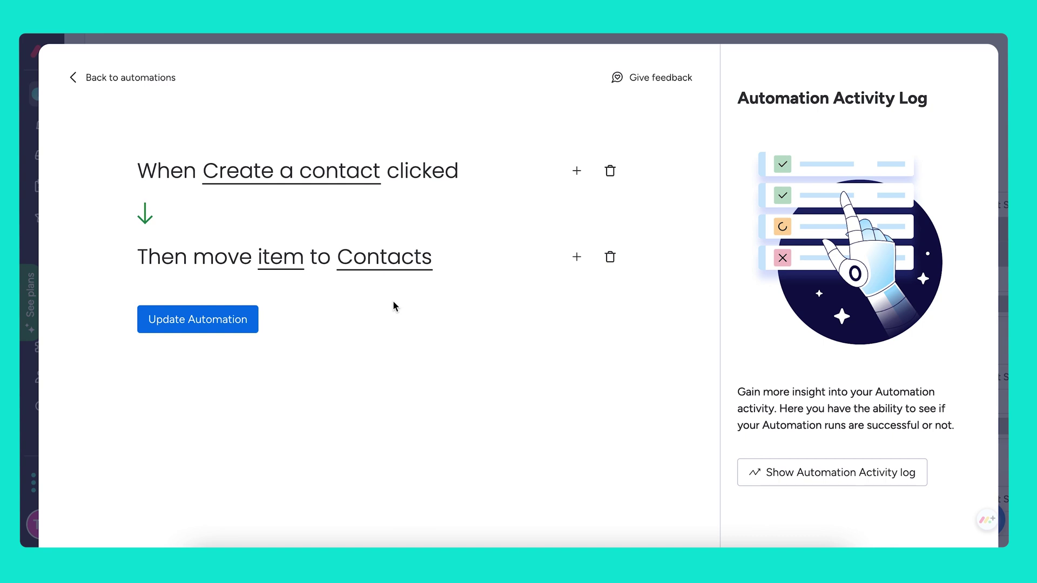
Change the moved item's Type mapping from Qualified Lead to Customer, keeping Priority High.
click(280, 266)
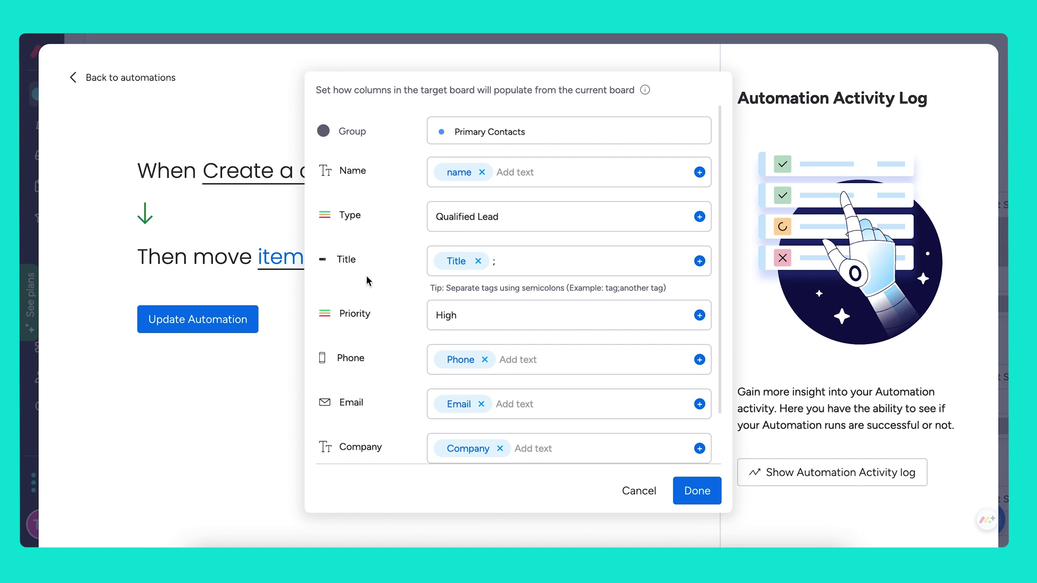
scroll(417, 335, down, 2)
scroll(416, 336, up, 2)
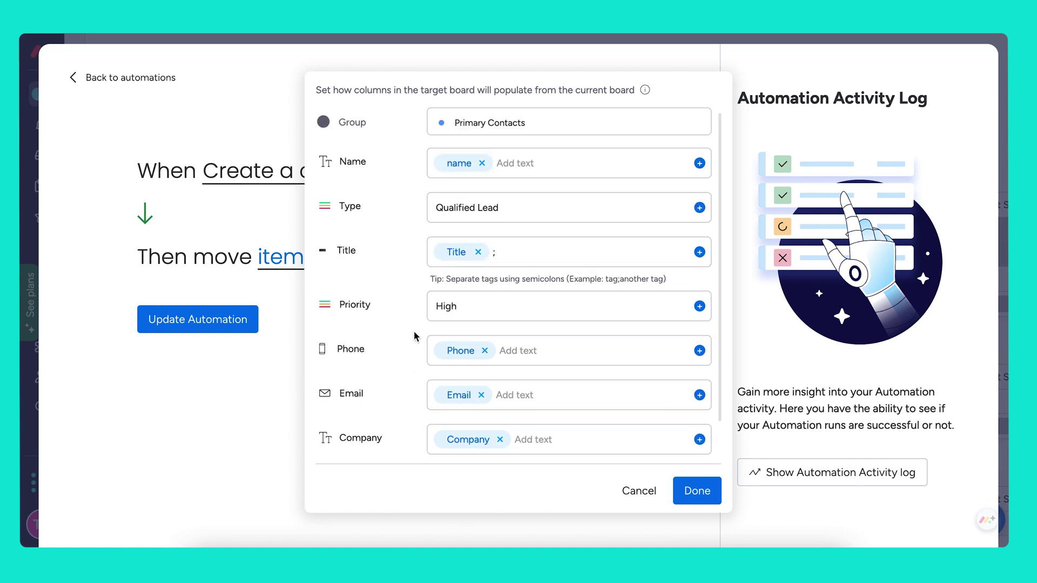
click(455, 307)
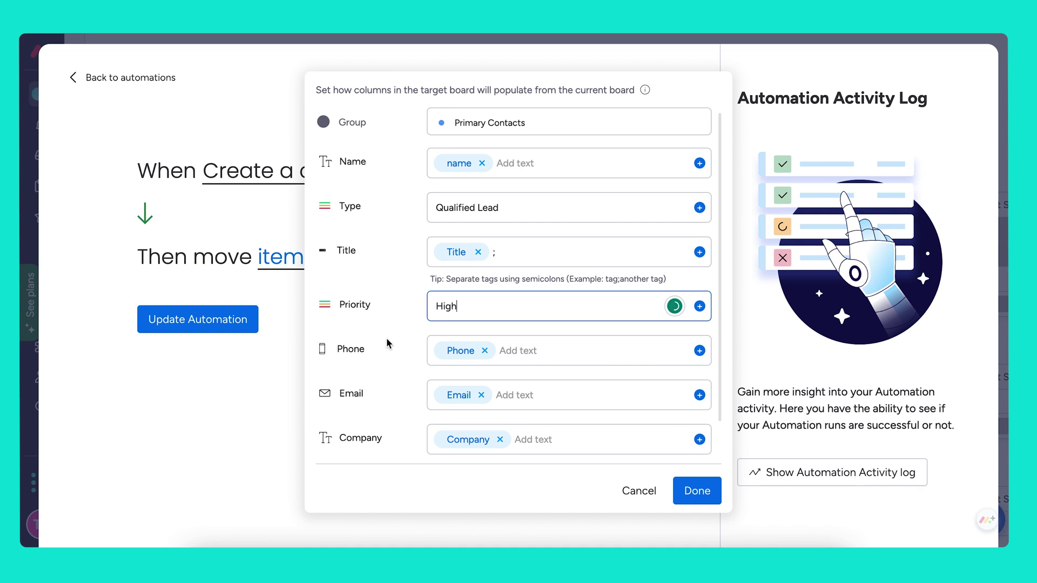
click(522, 204)
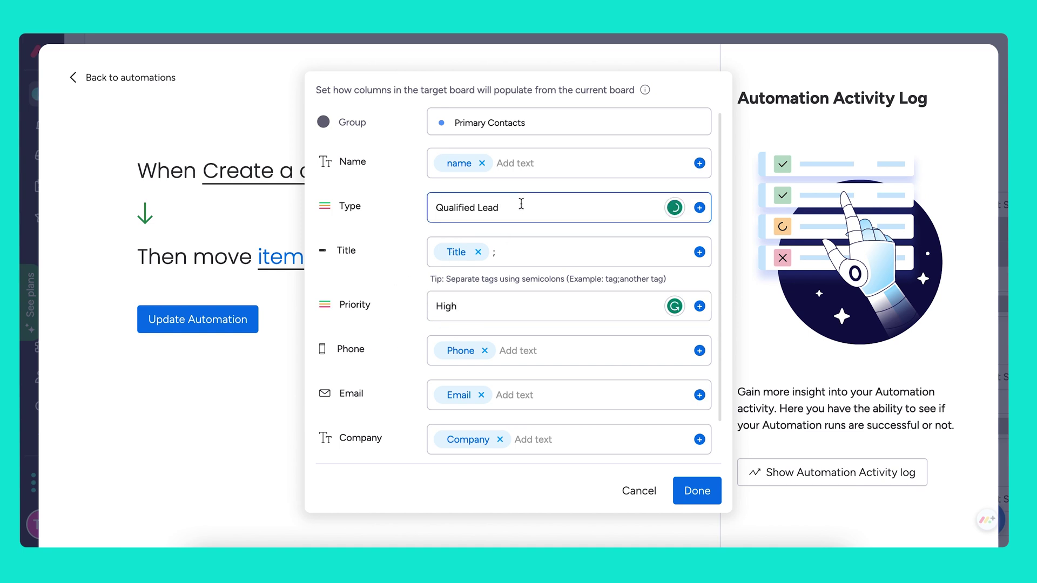
triple_click(521, 205)
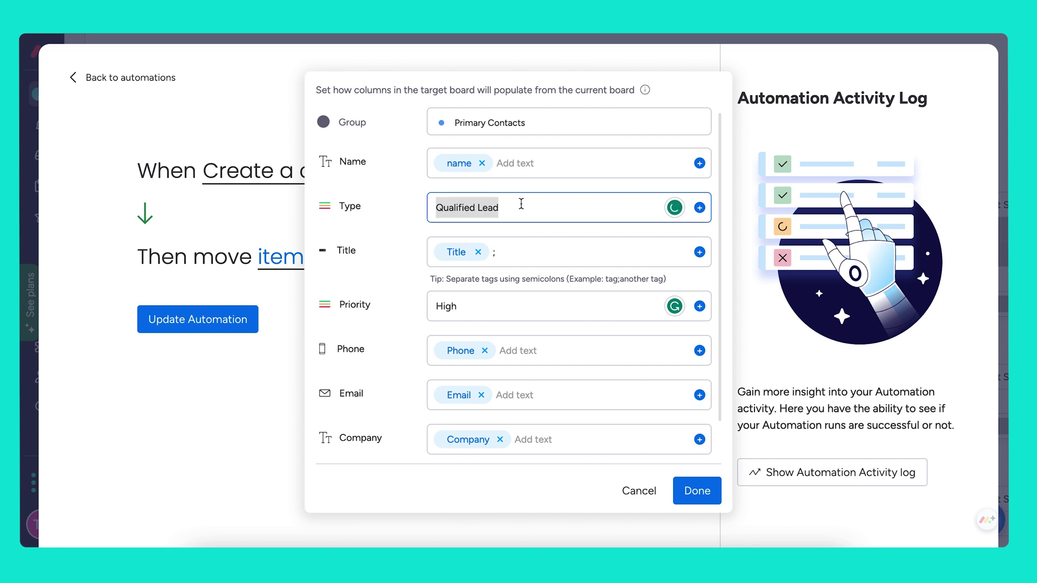
key(BackSpace)
text(Custome)
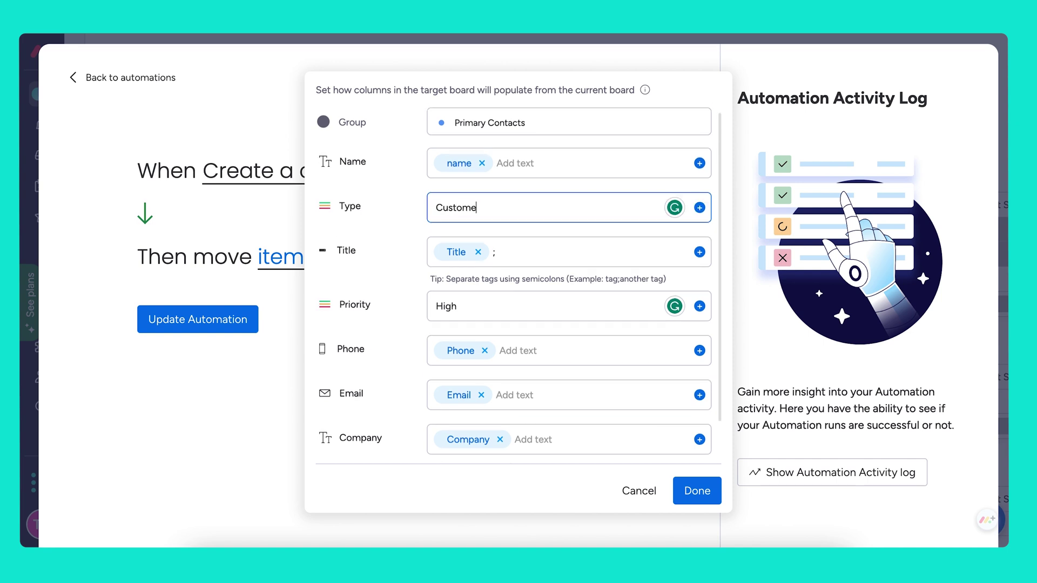
text(r)
scroll(621, 411, down, 2)
click(695, 489)
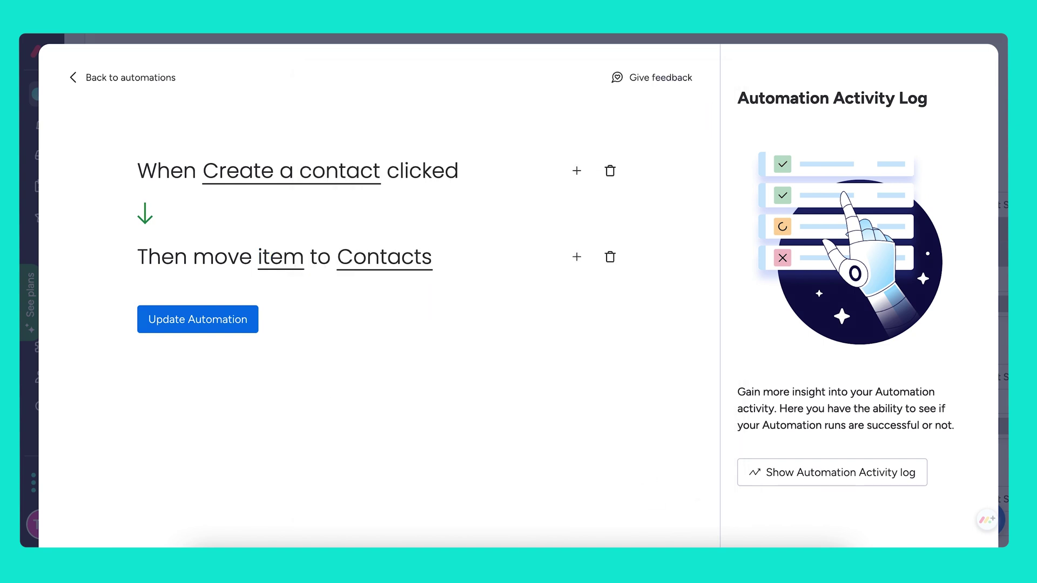
Save the automation update, then submit a test Contact Us Form entry with a name and company Monday.com.
click(211, 328)
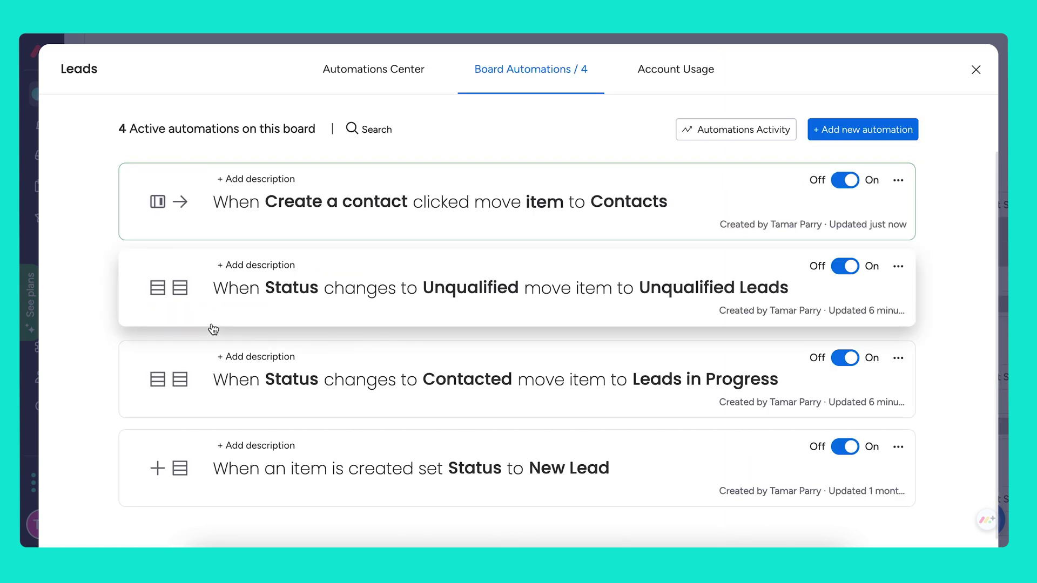
click(976, 70)
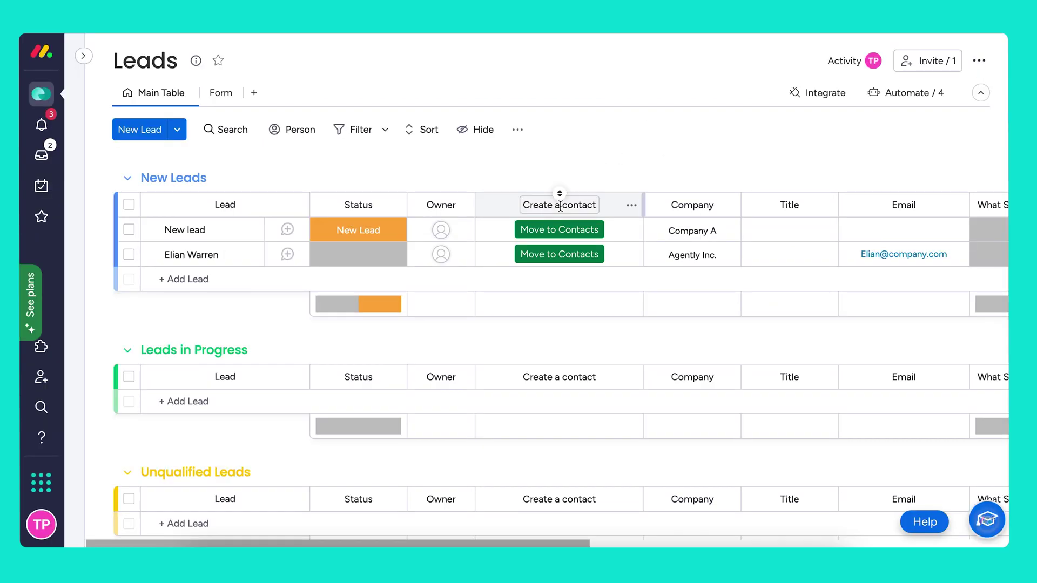
click(214, 97)
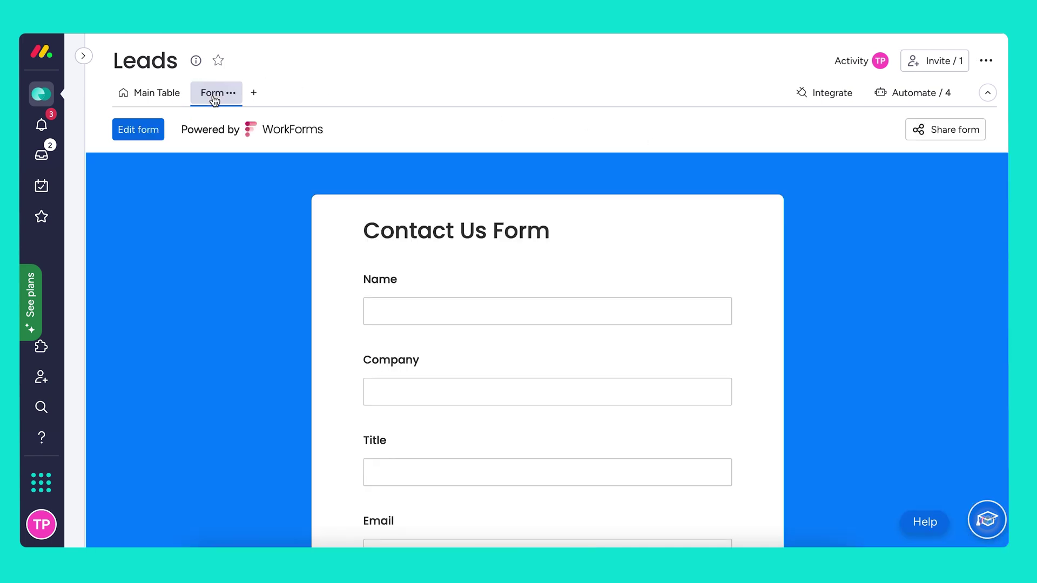
click(414, 313)
click(405, 387)
text(Monday.com)
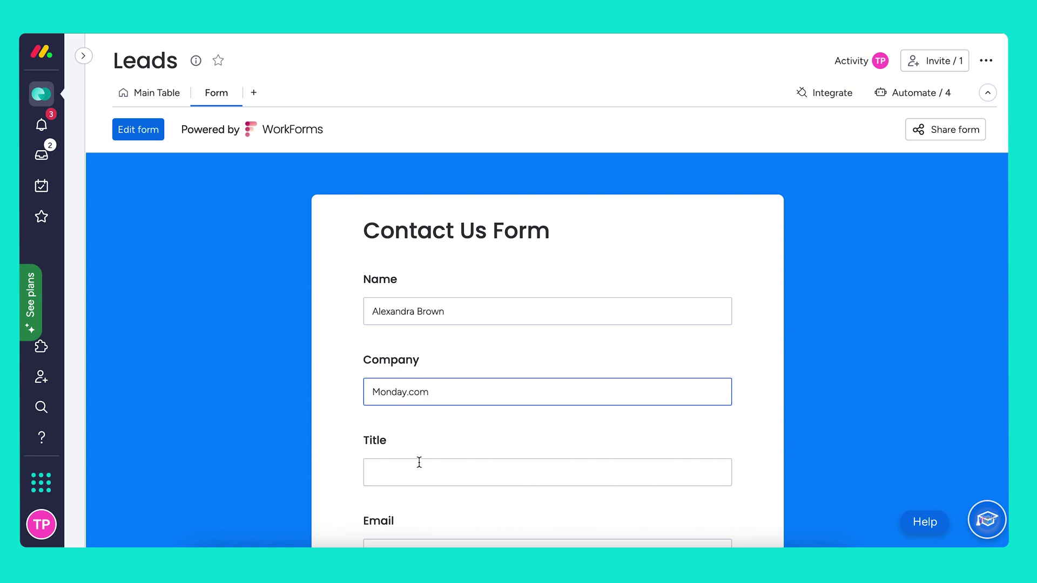
key(Return)
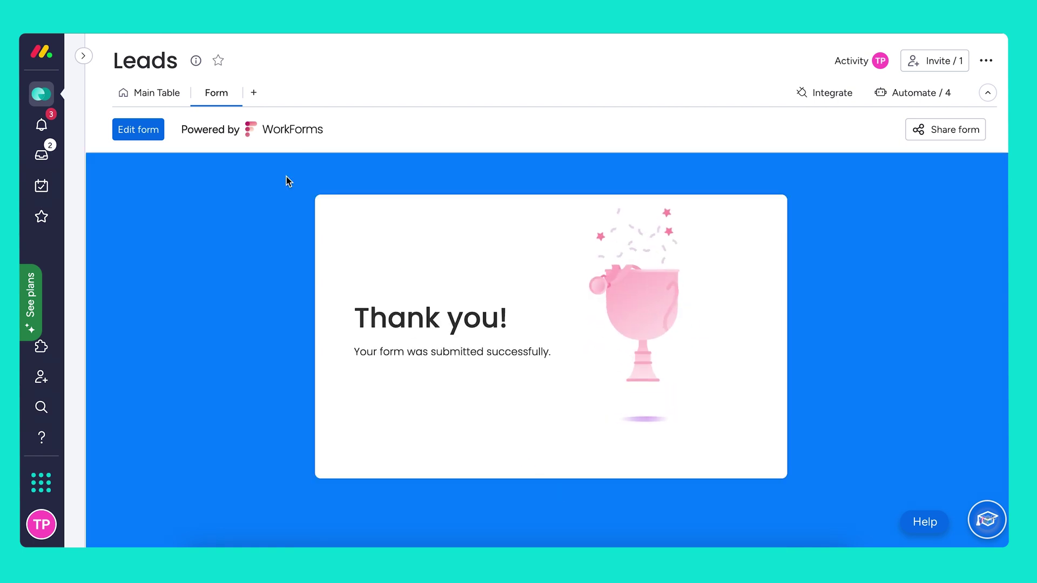
click(149, 93)
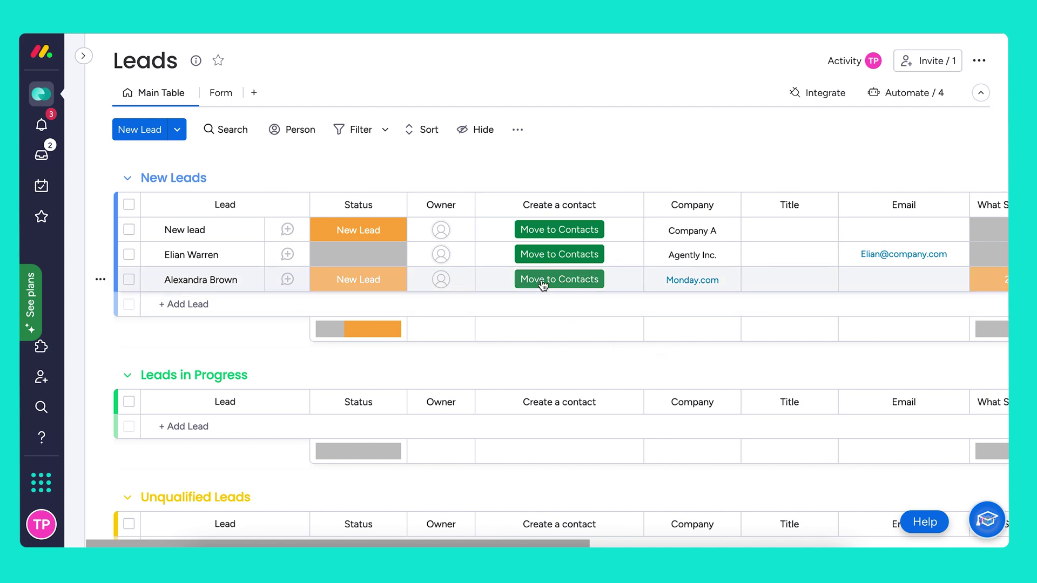
Move the Monday.com lead to Contacts and find it in Primary Contacts as a High-priority Customer.
click(561, 283)
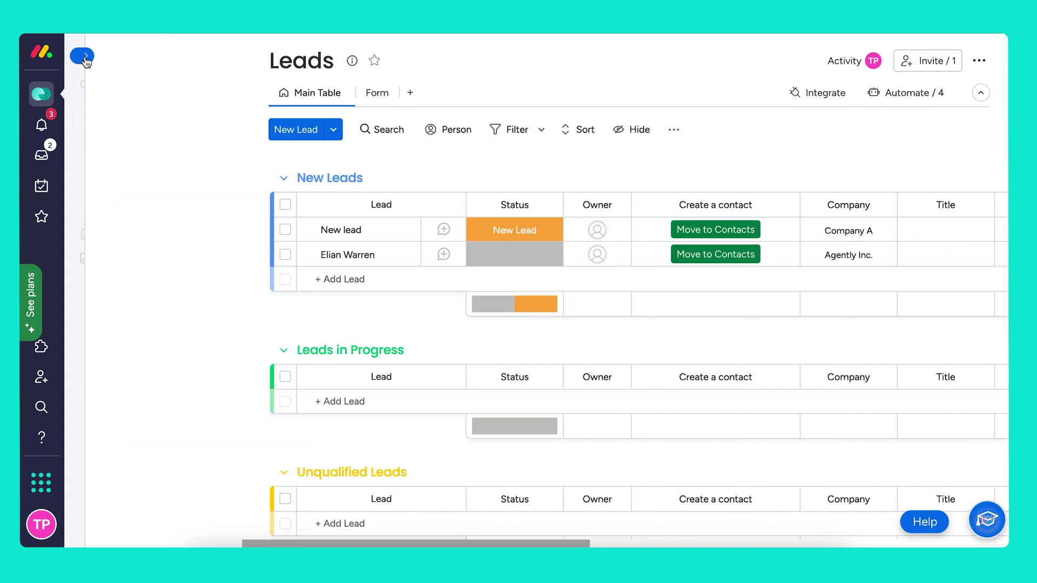
click(83, 56)
click(117, 167)
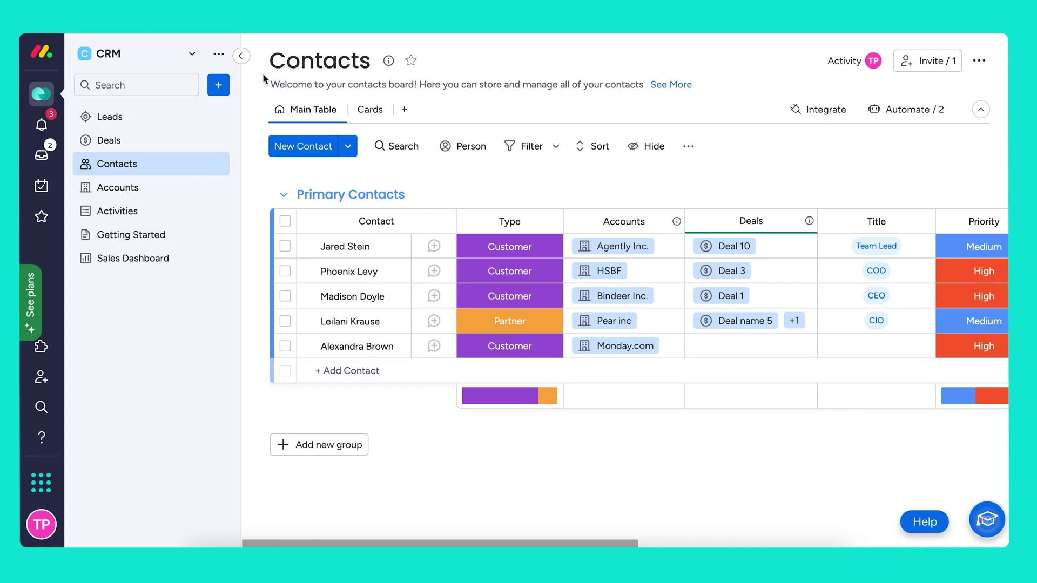
click(241, 55)
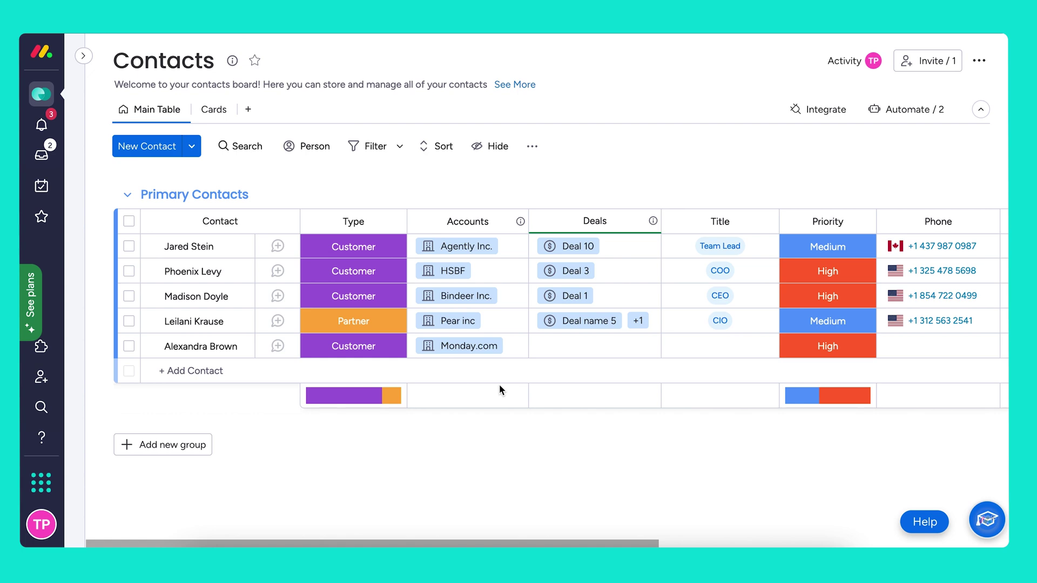
scroll(619, 415, right, 10)
scroll(619, 414, left, 10)
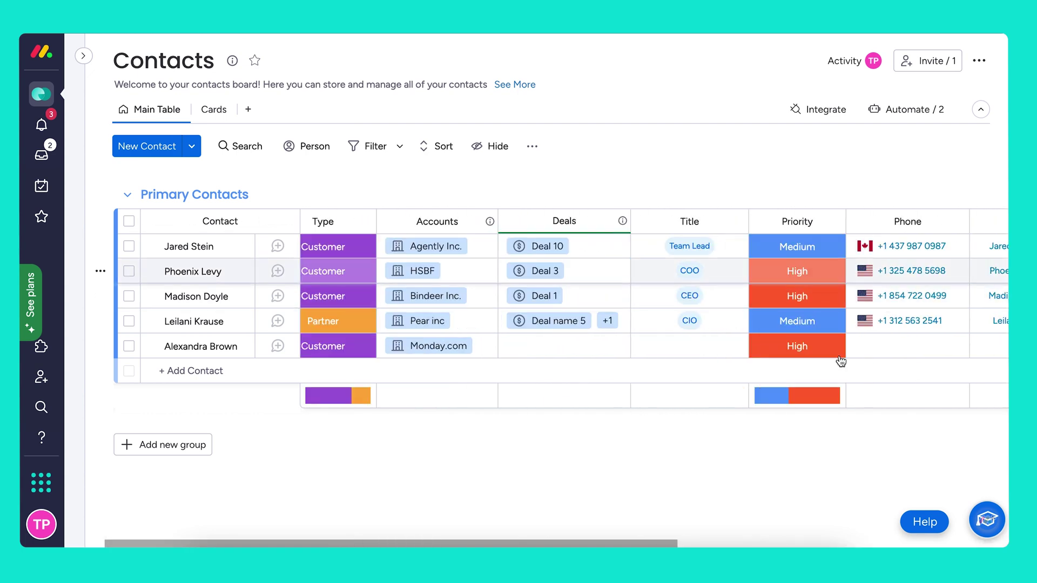